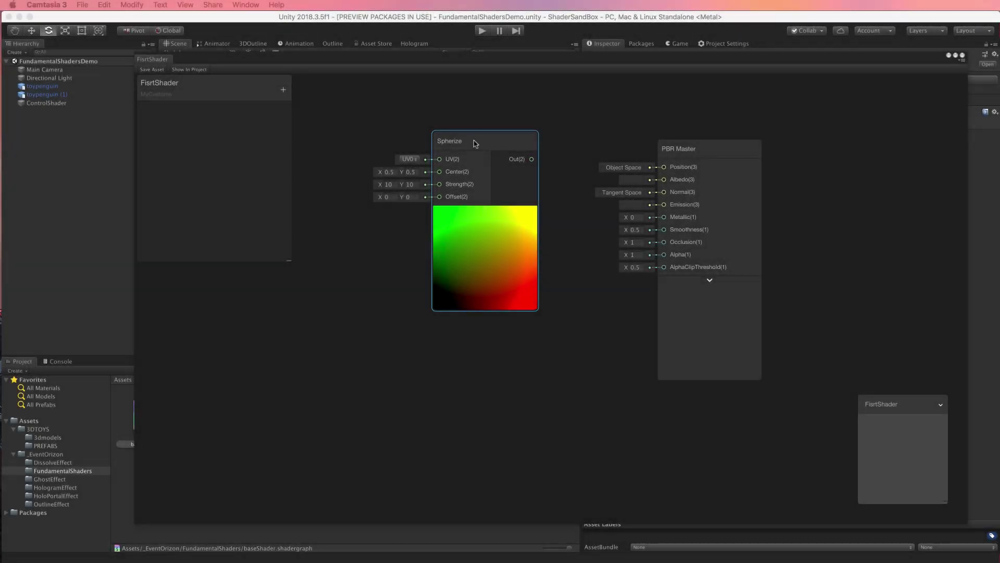
# Select the Spherize node in the FirstShader graph and delete it
pyautogui.click(476, 146)
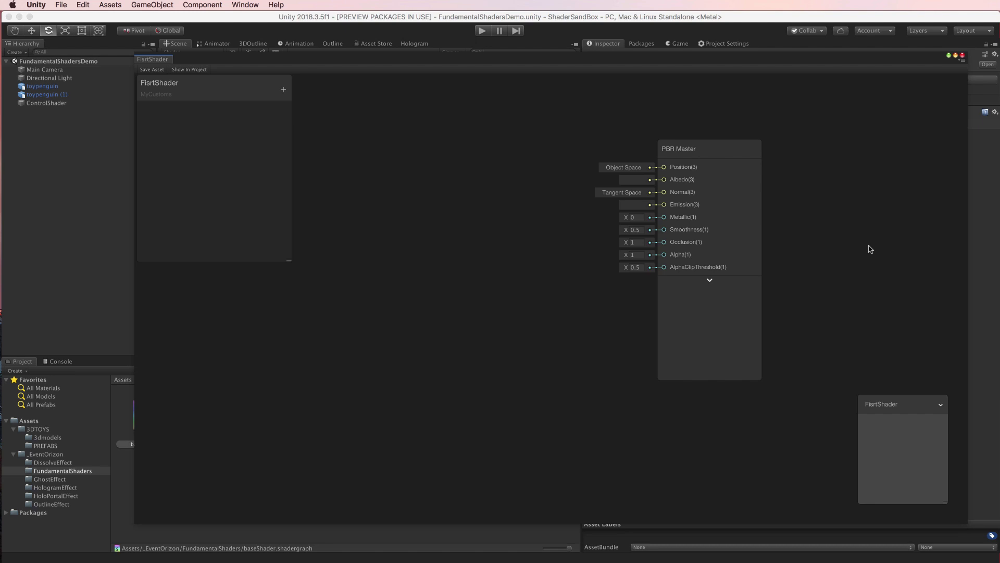
# Set the PBR Master Albedo colour to red D41313, then close the colour picker
pyautogui.click(634, 180)
pyautogui.click(834, 183)
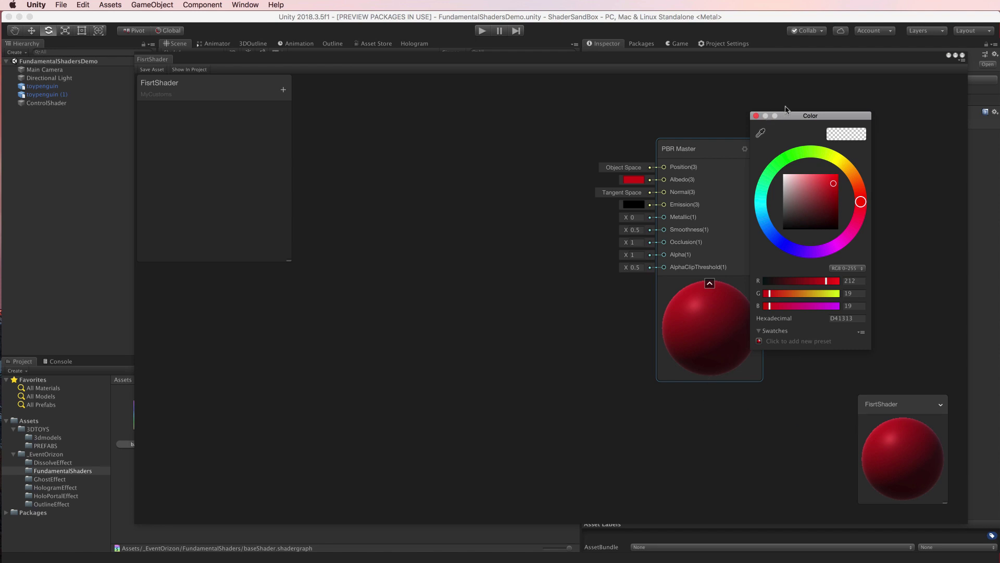
pyautogui.moveTo(797, 117); pyautogui.dragTo(424, 156)
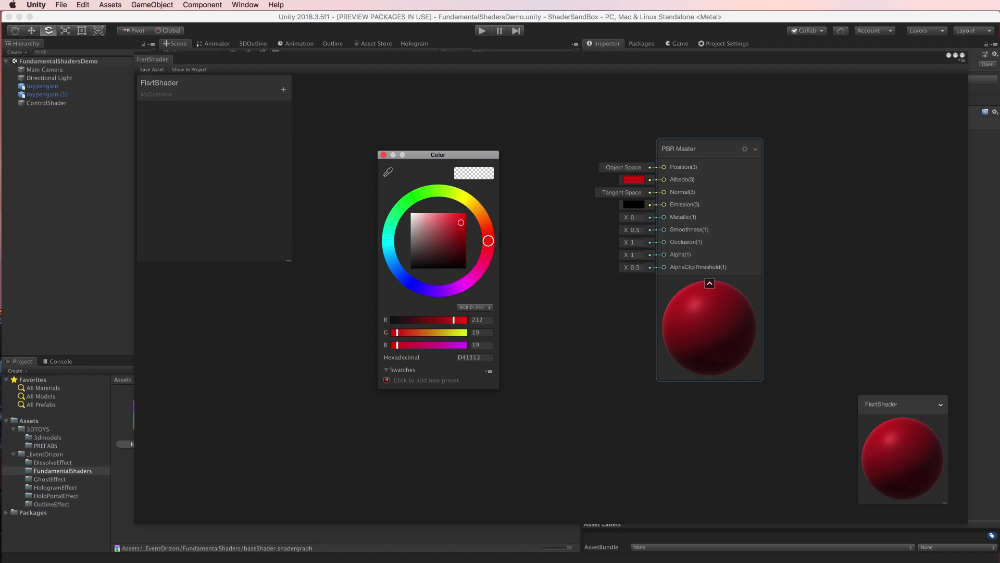
pyautogui.press('Escape')
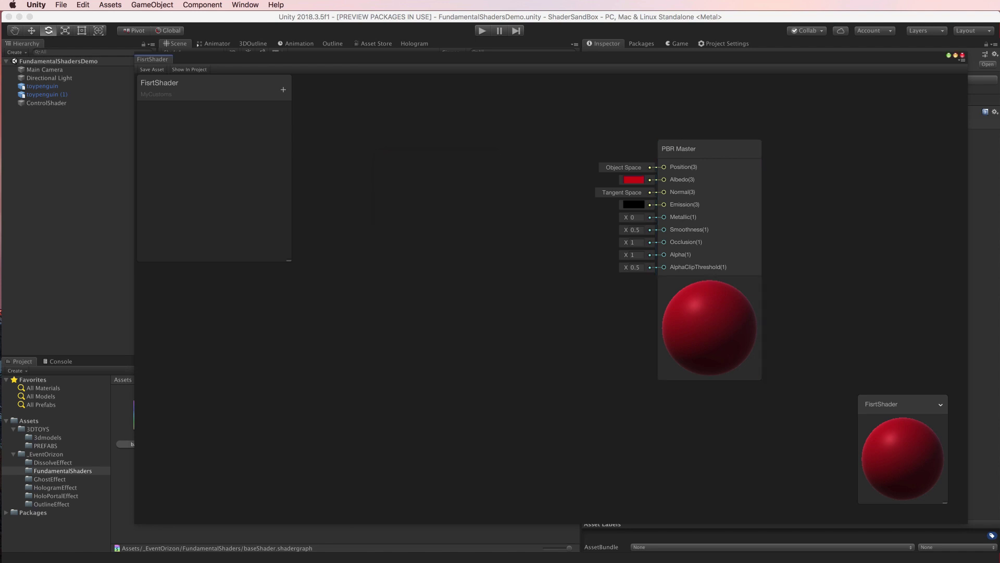
# Create material FirstMat in FundamentalShaders and set its shader to MyCustoms/FirstShader
pyautogui.press('super+w')
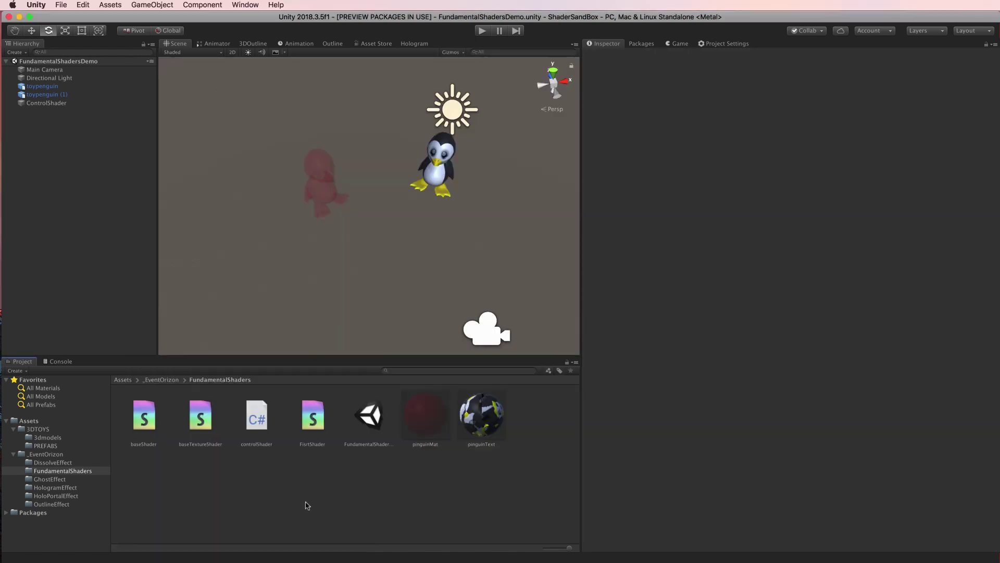
pyautogui.rightClick(335, 505)
pyautogui.moveTo(380, 475)
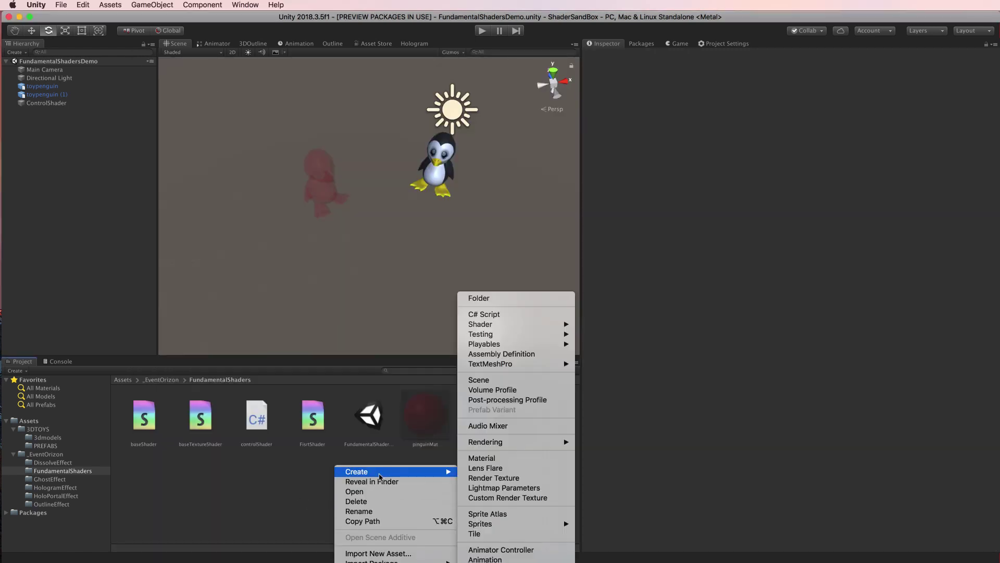
pyautogui.click(520, 459)
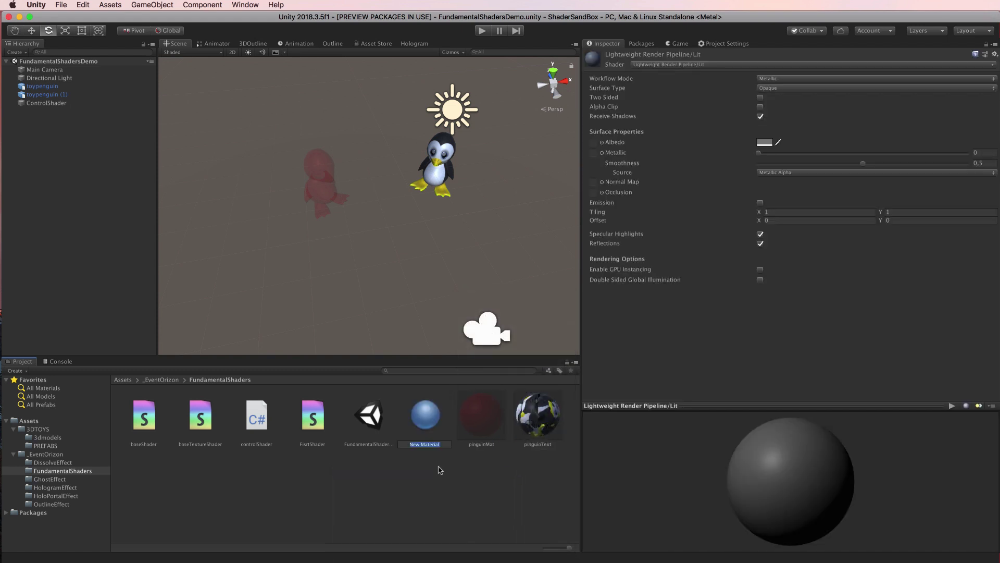
pyautogui.write('FirstMat')
pyautogui.press('Return')
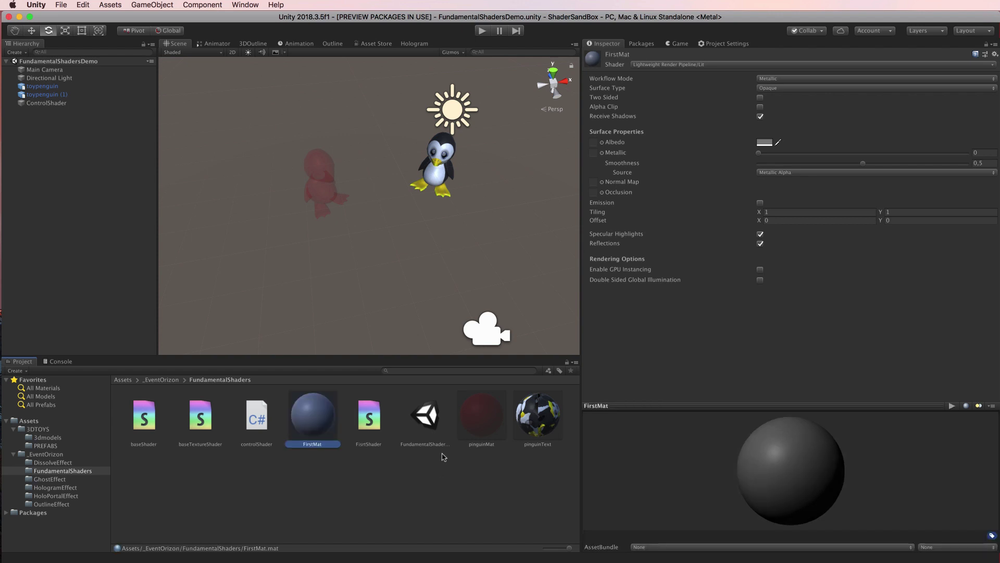
pyautogui.click(685, 65)
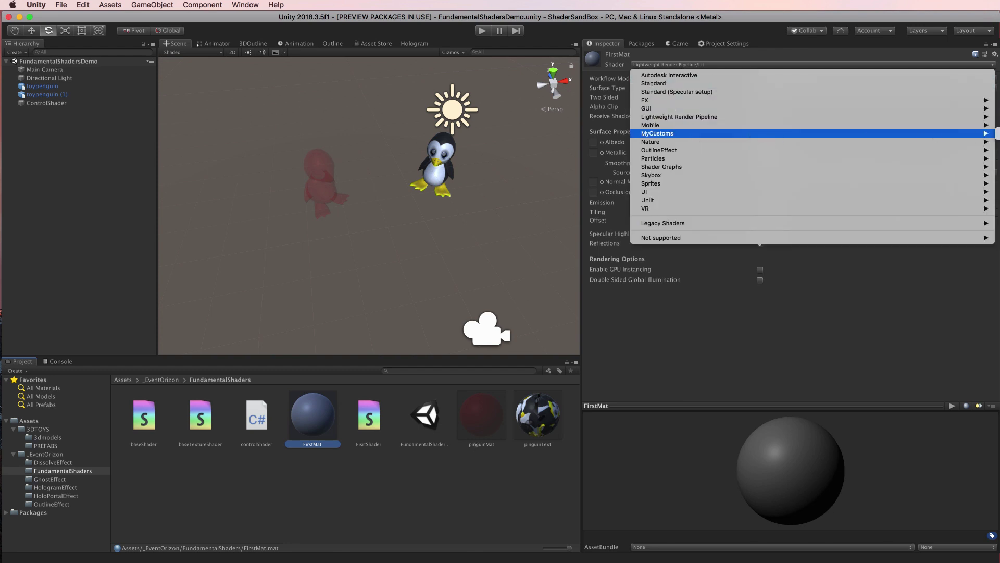
pyautogui.click(600, 134)
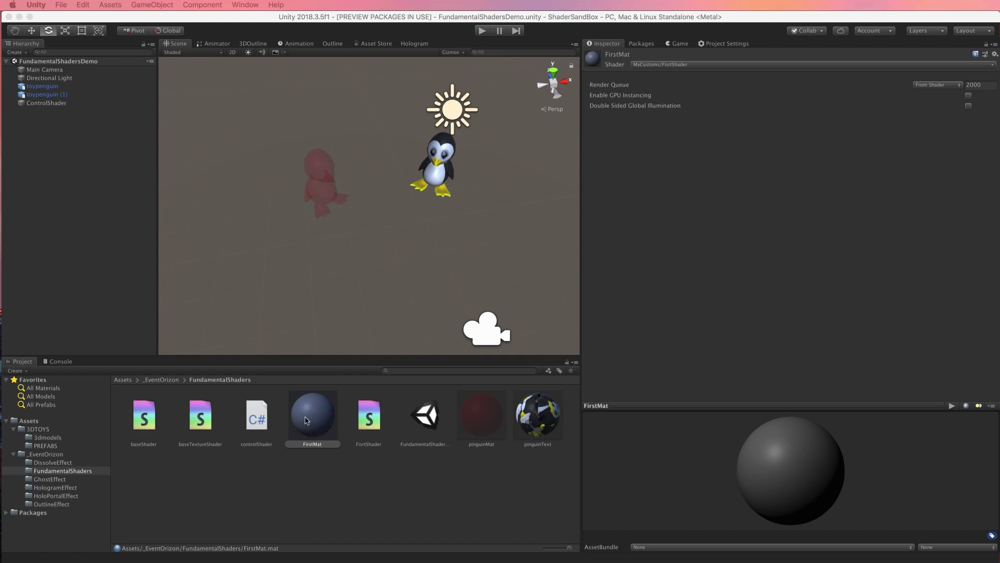
# Open FirstShader, save the graph asset, and enlarge FirstMat's preview to show it red
pyautogui.doubleClick(307, 423)
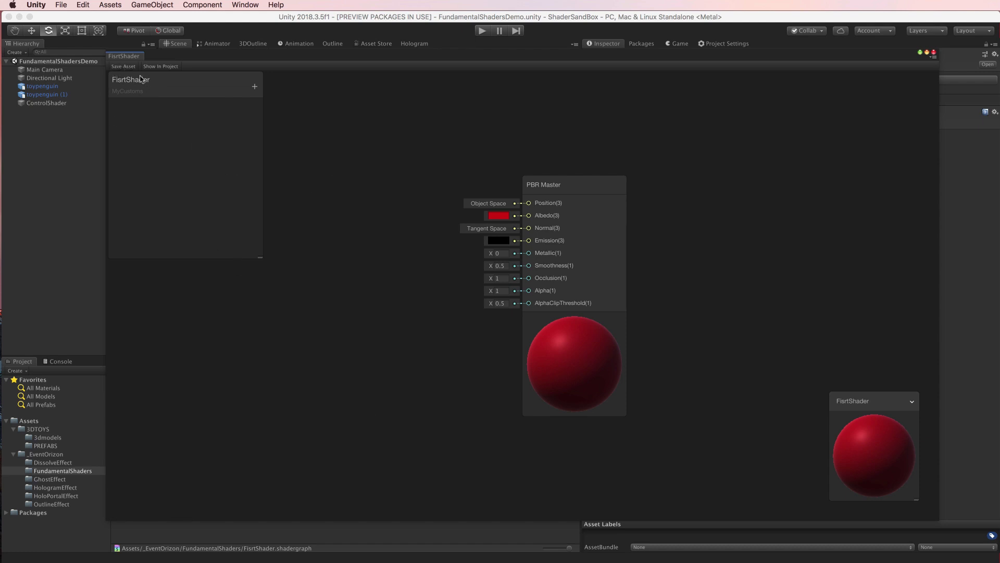
pyautogui.click(120, 67)
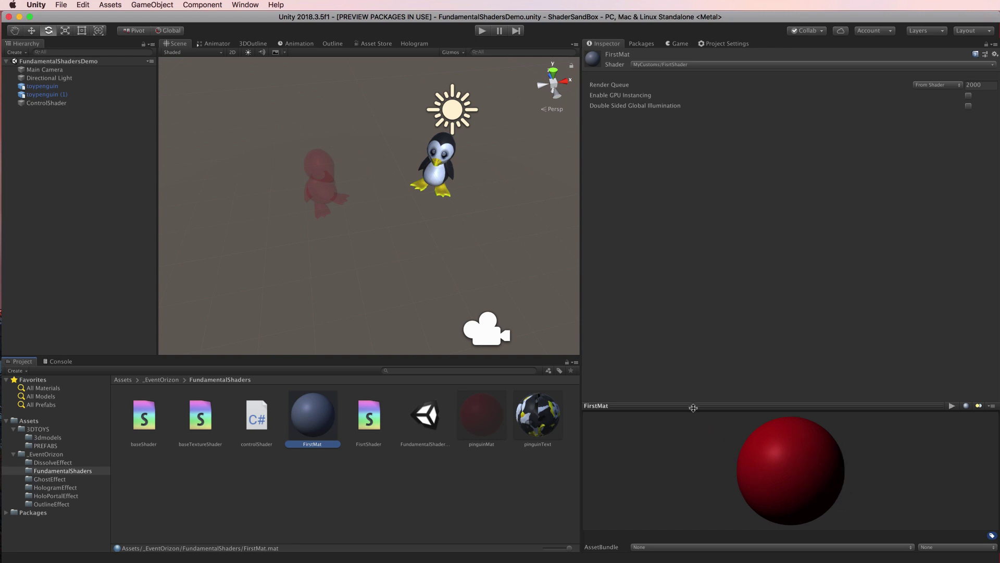
pyautogui.moveTo(691, 405); pyautogui.dragTo(693, 363)
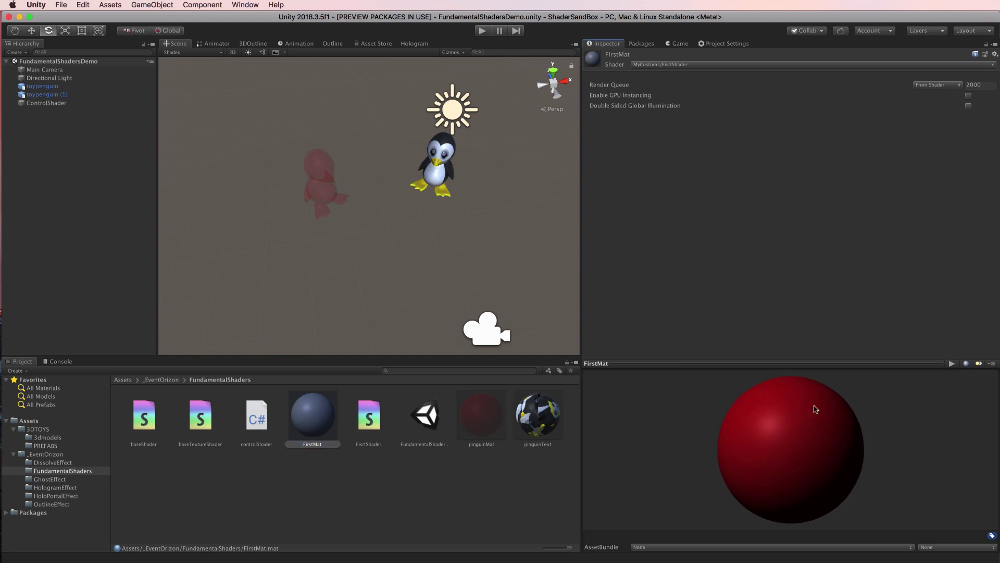
# Select both toypenguin objects and deactivate them
pyautogui.click(37, 138)
pyautogui.click(47, 95)
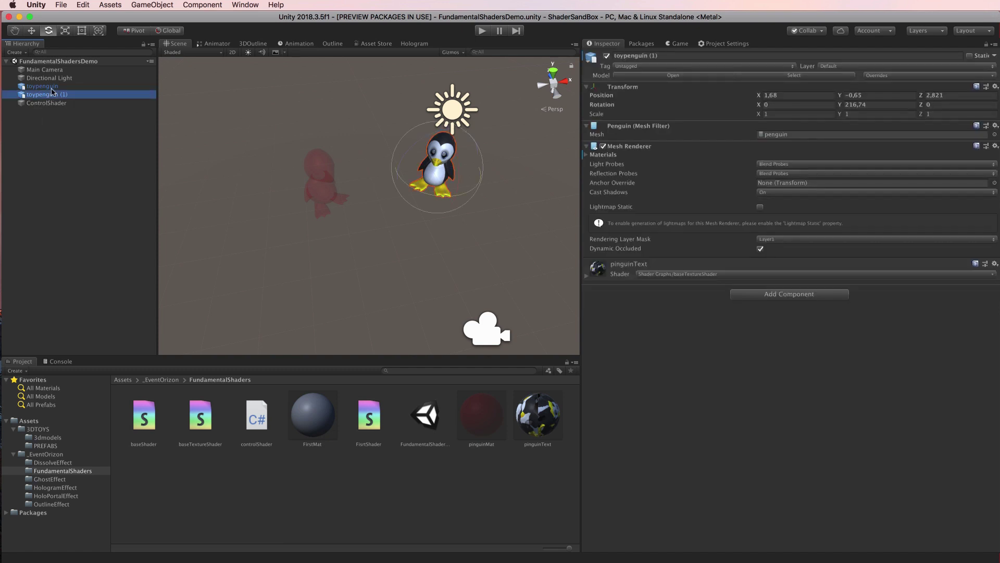
pyautogui.keyDown('shift'); pyautogui.click(56, 87); pyautogui.keyUp('shift')
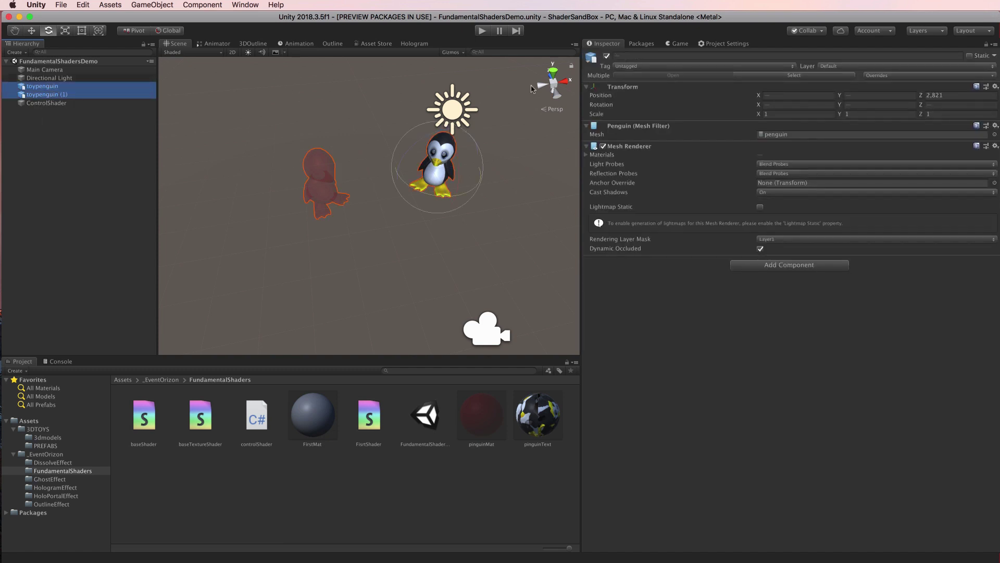
pyautogui.click(607, 56)
pyautogui.click(57, 151)
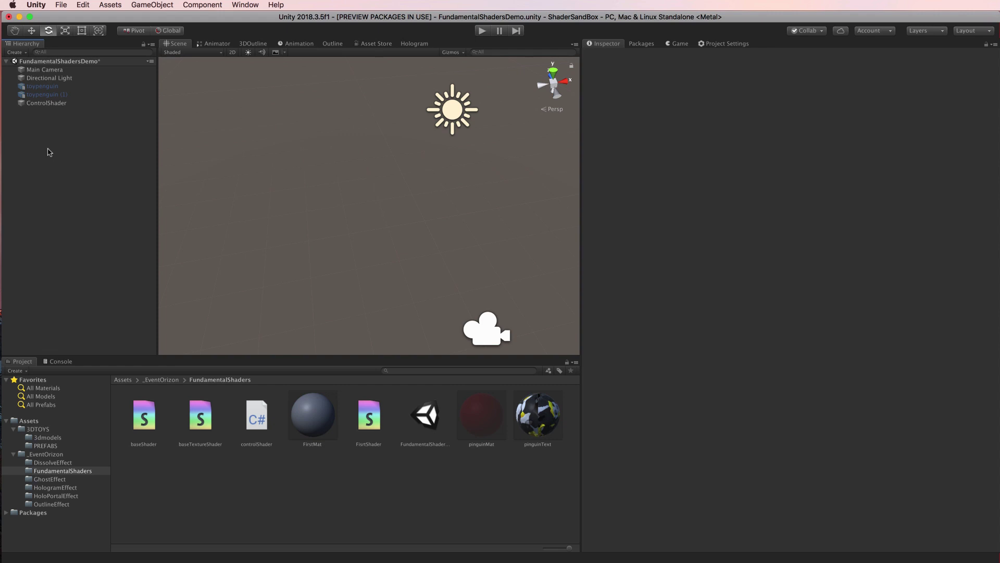
# Add a 3D Object Cube to the scene and expand its Mesh Renderer materials
pyautogui.rightClick(46, 151)
pyautogui.moveTo(97, 227)
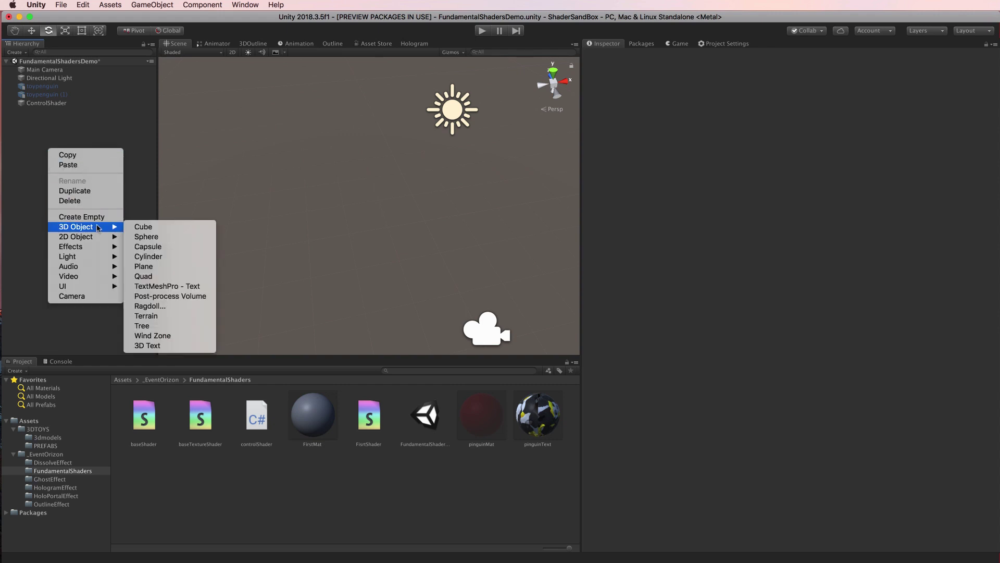
pyautogui.click(140, 228)
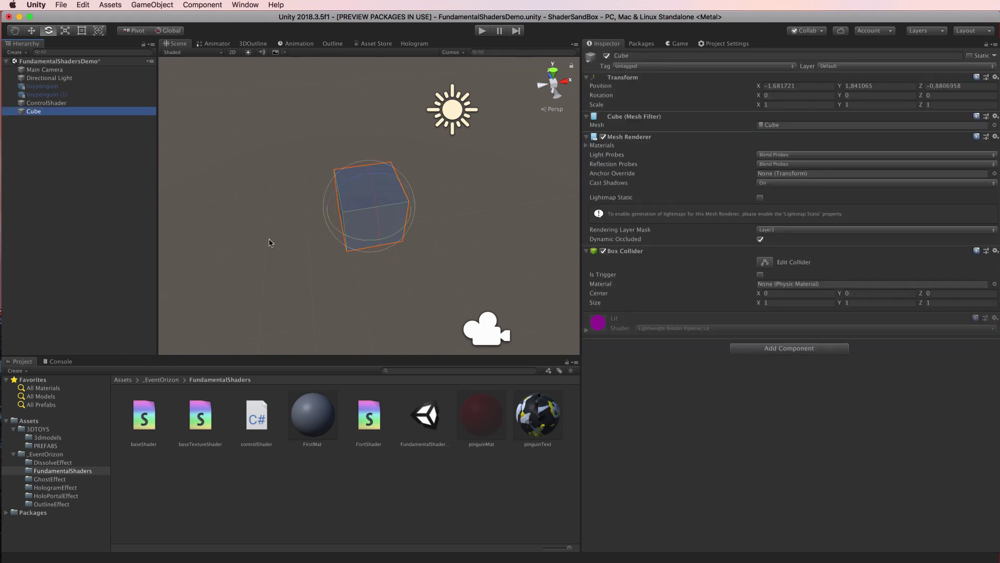
pyautogui.moveTo(258, 286); pyautogui.dragTo(408, 203, button='right')
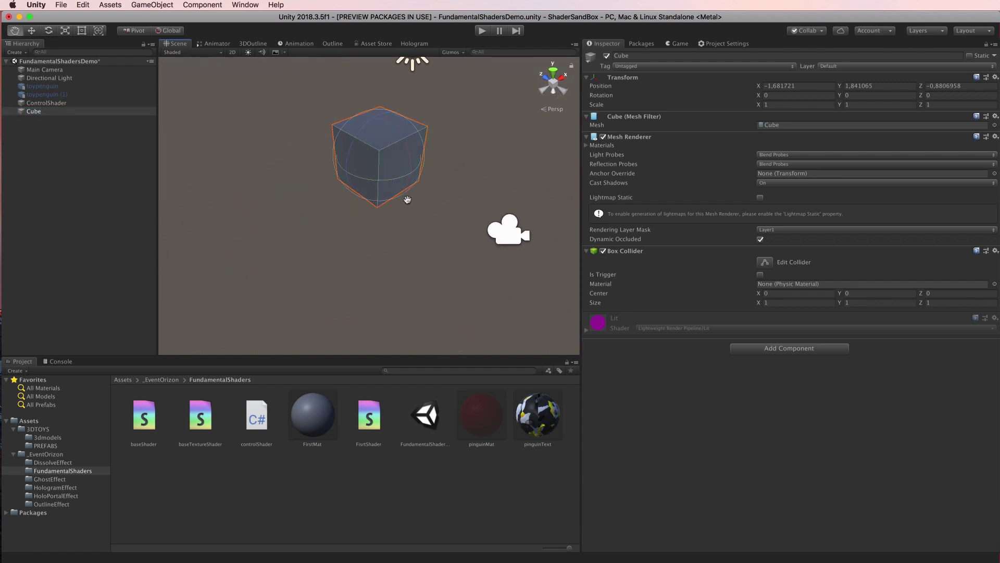
pyautogui.click(35, 112)
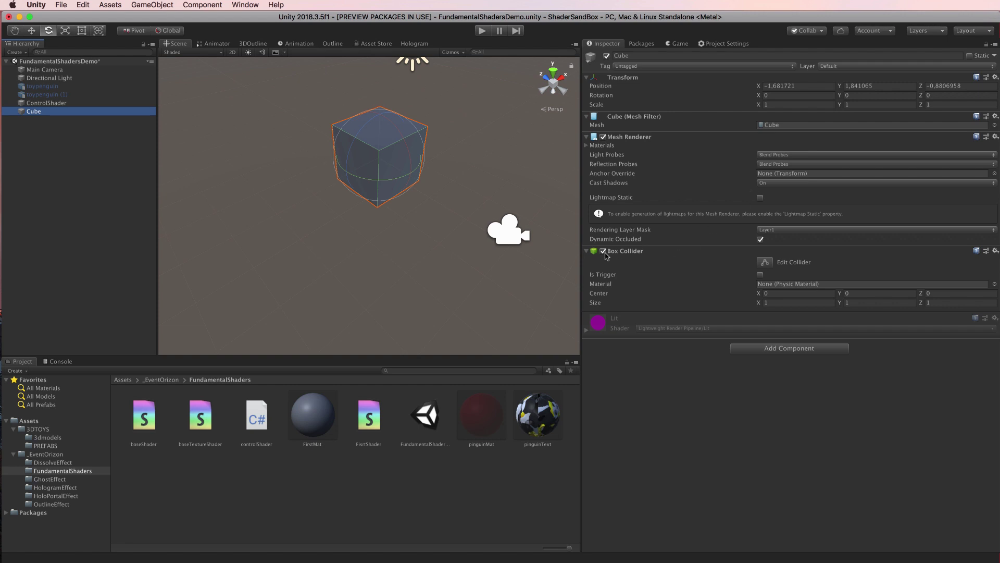
pyautogui.click(586, 146)
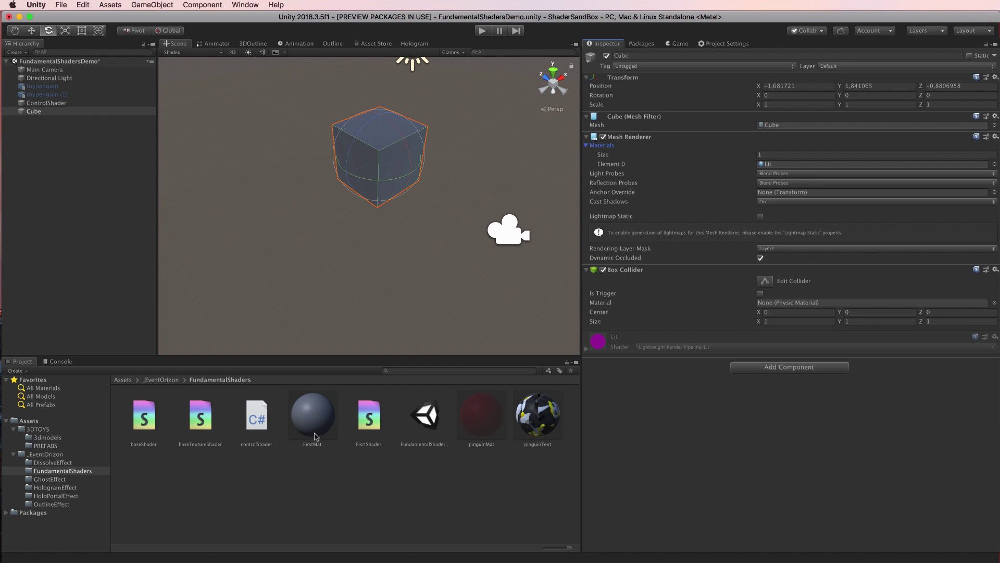
# Assign FirstMat to the Cube's Element 0 material slot, then select FirstMat in Project
pyautogui.moveTo(319, 424); pyautogui.dragTo(782, 168)
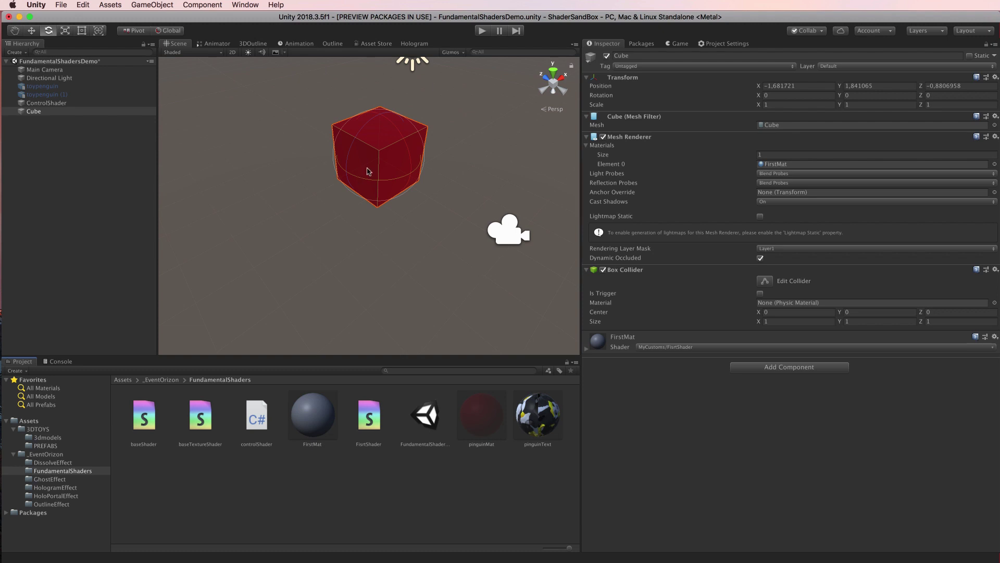
pyautogui.moveTo(367, 190)
pyautogui.mouseDown(button='middle')
pyautogui.moveTo(347, 219)
pyautogui.moveTo(361, 229)
pyautogui.moveTo(367, 211)
pyautogui.moveTo(372, 235)
pyautogui.mouseUp(button='middle')
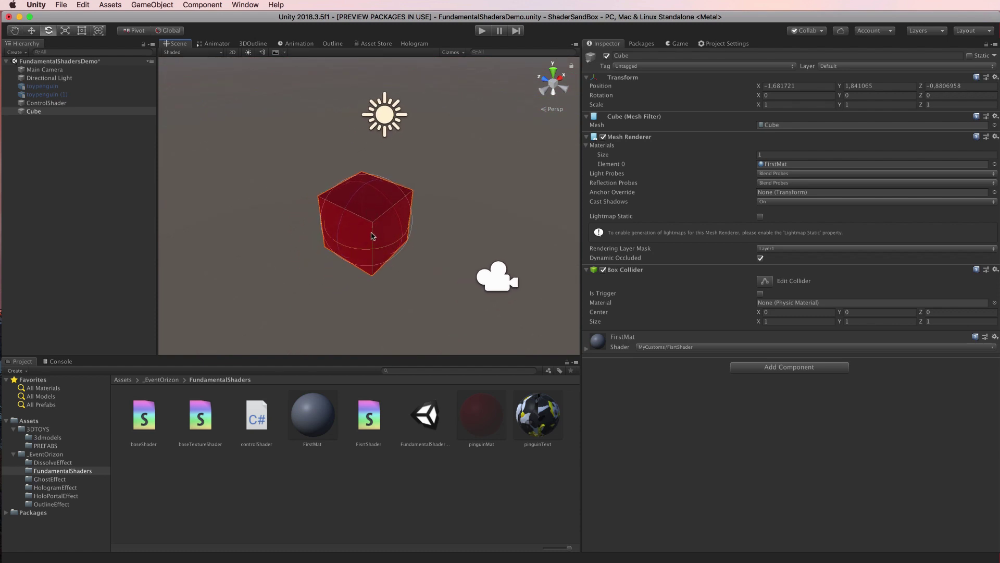
pyautogui.click(832, 166)
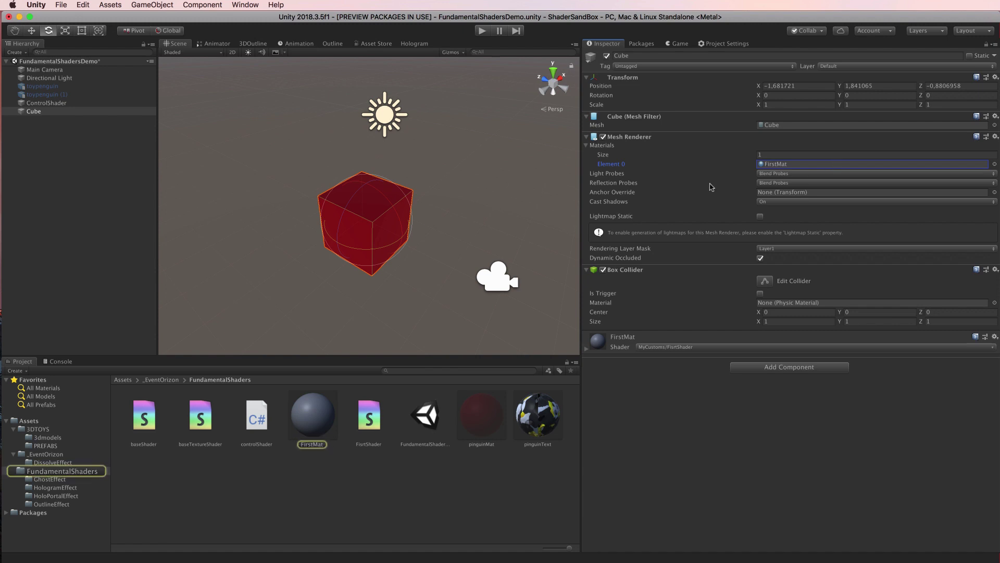
pyautogui.click(313, 417)
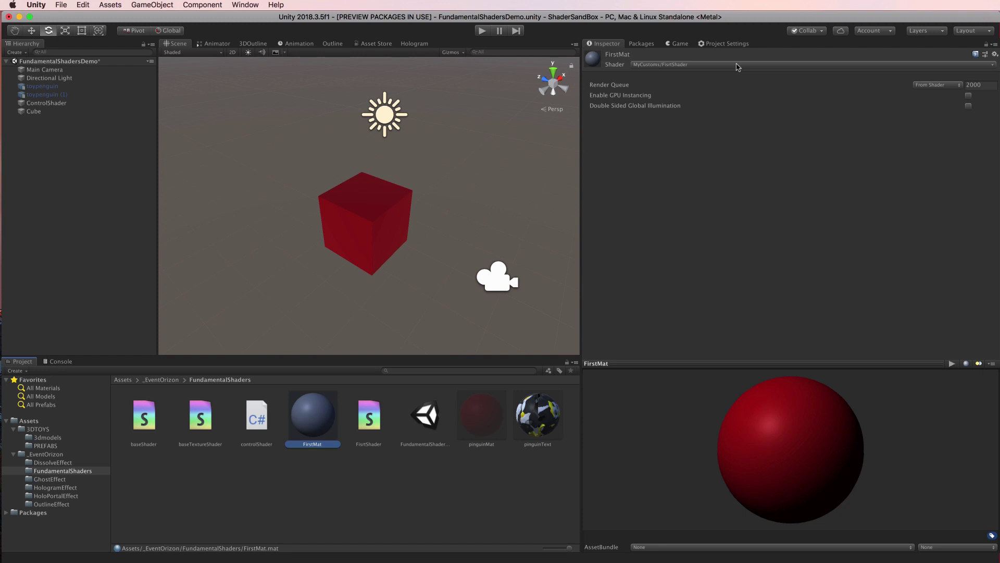
# Select the Cube, then FirstMat, to check their settings in the Inspector
pyautogui.click(76, 112)
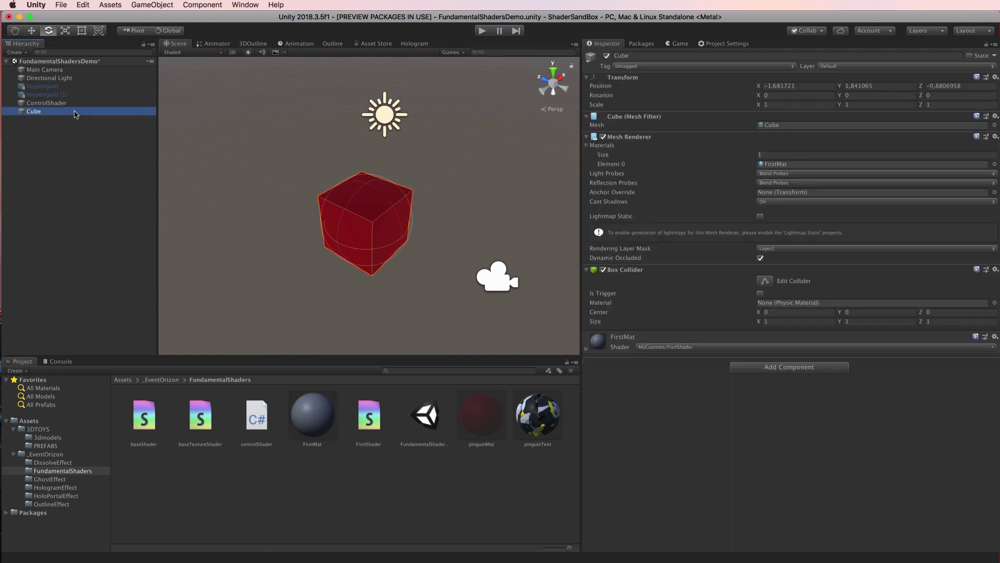
pyautogui.click(315, 419)
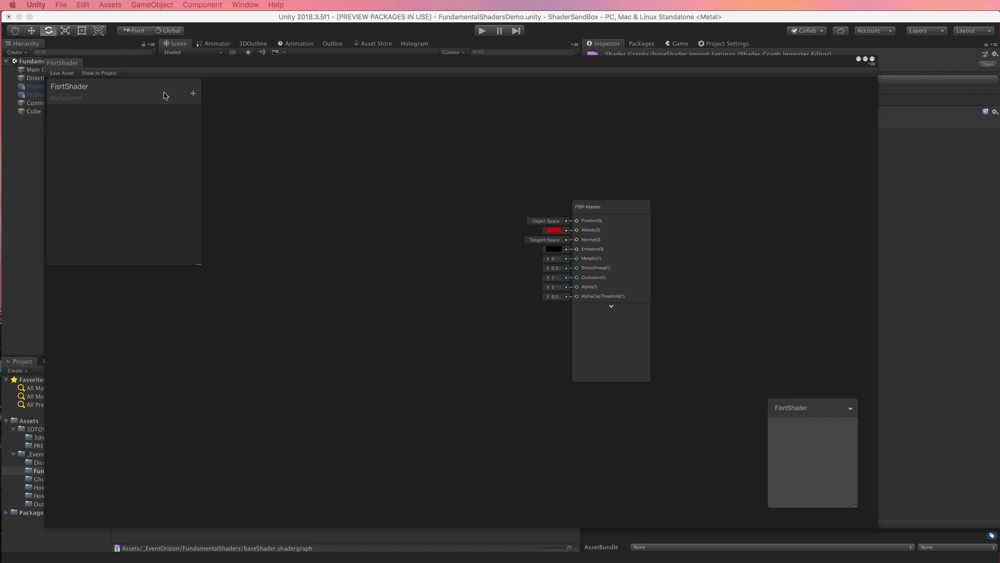
# Add a Color property to the blackboard and name it BaseColor
pyautogui.click(193, 95)
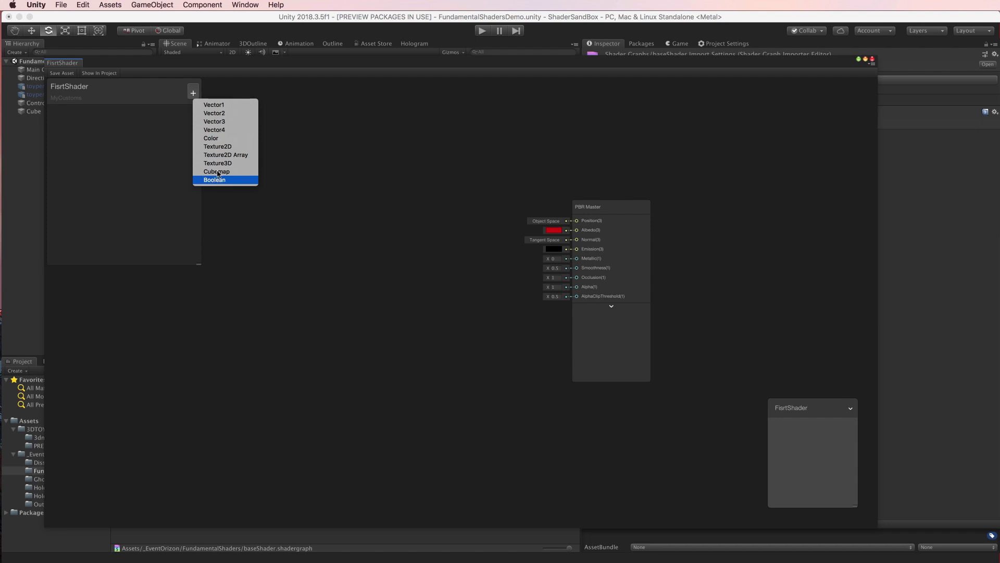
pyautogui.click(219, 139)
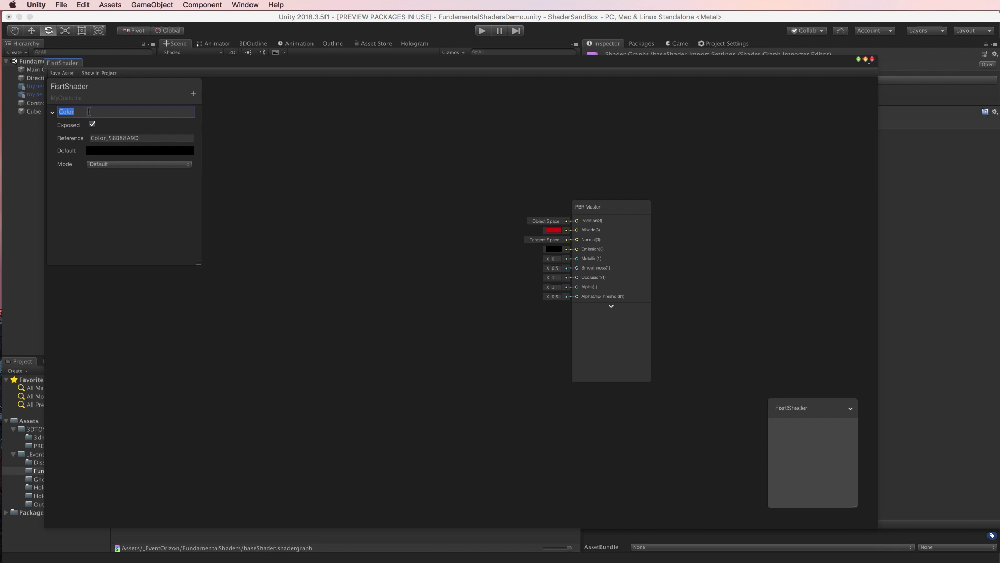
pyautogui.write('Base')
pyautogui.press('Tab')
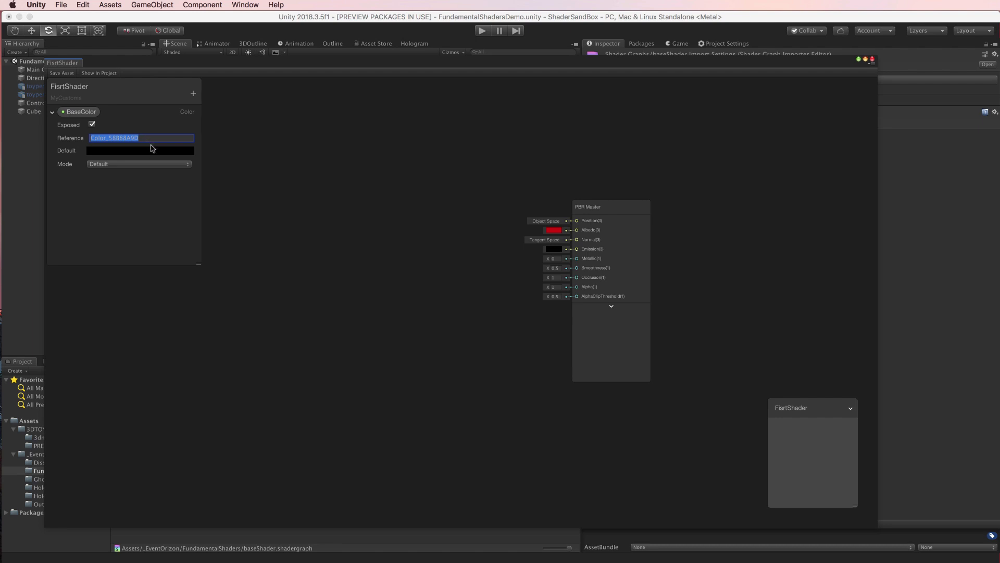
# Give BaseColor a semi-transparent yellow default, keeping Mode on Default
pyautogui.click(144, 151)
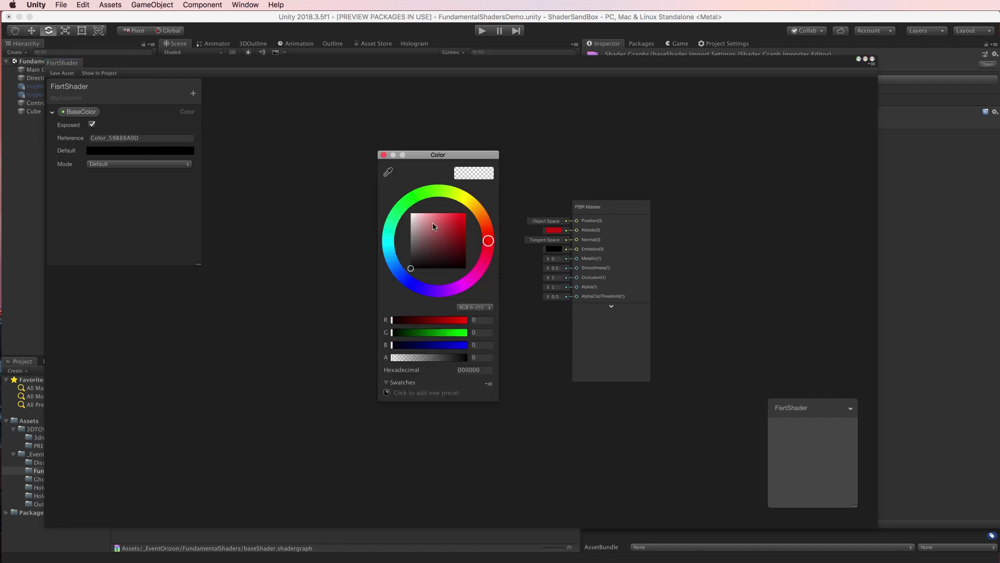
pyautogui.click(469, 203)
pyautogui.moveTo(449, 224); pyautogui.dragTo(458, 220)
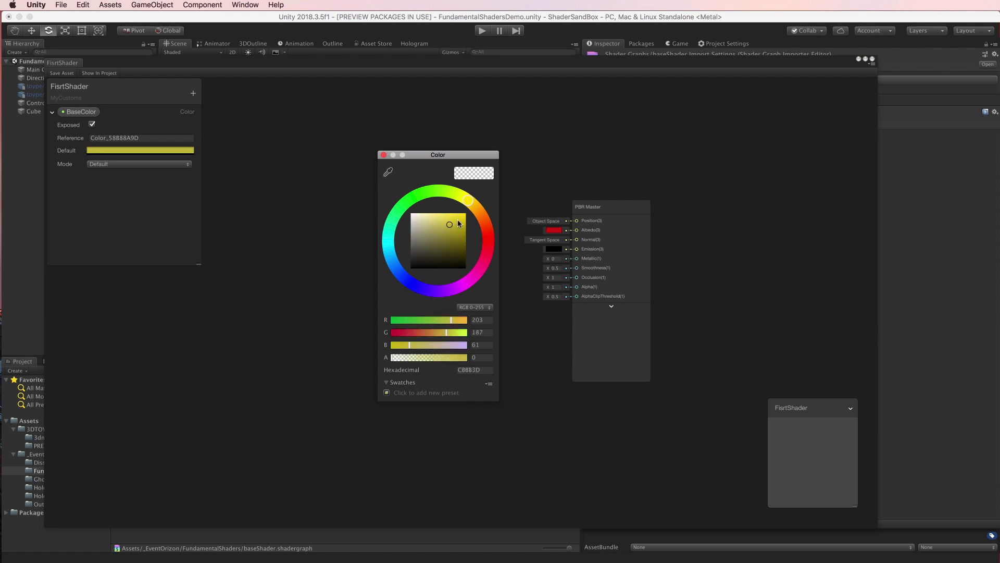
pyautogui.click(112, 151)
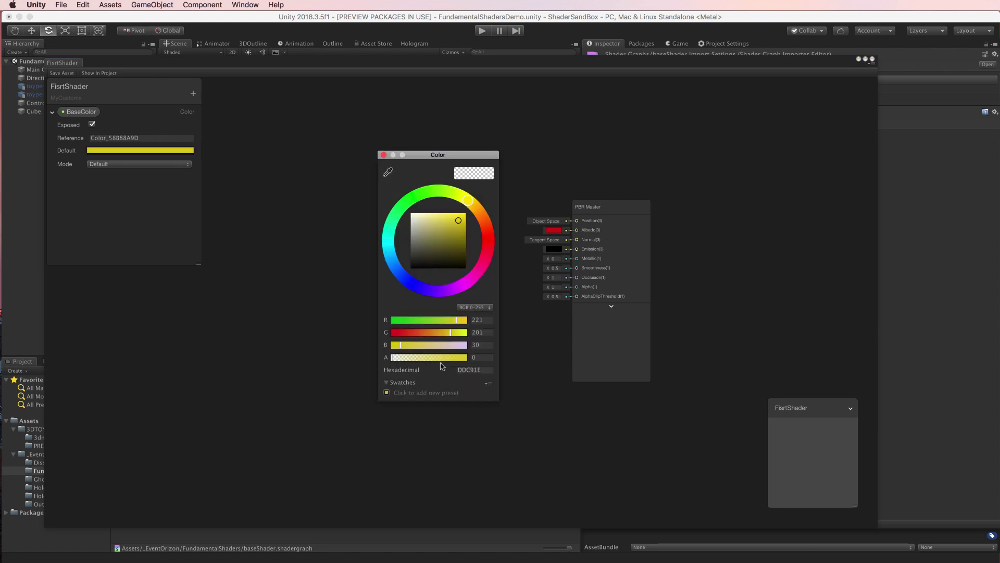
pyautogui.moveTo(400, 357); pyautogui.dragTo(453, 360)
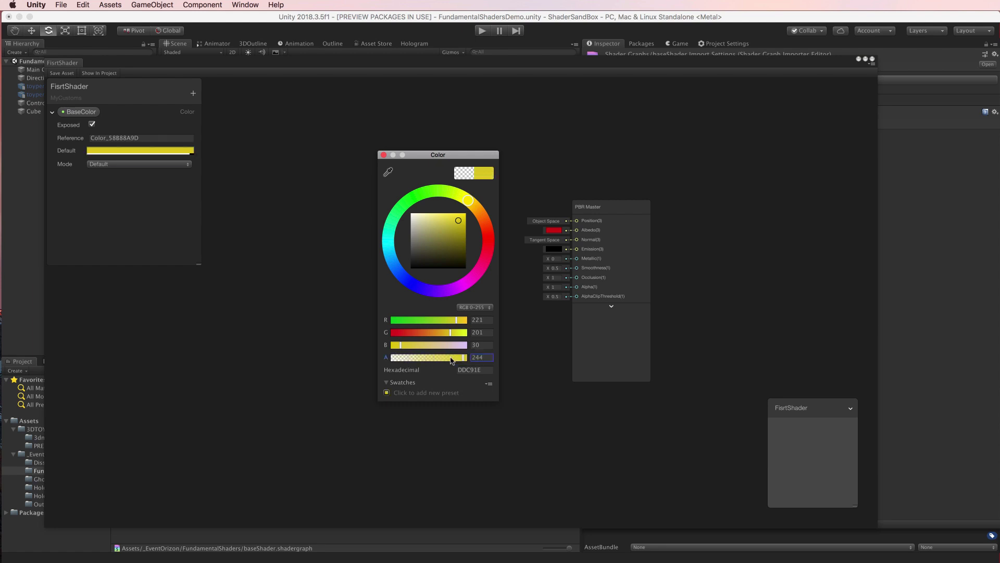
pyautogui.click(384, 155)
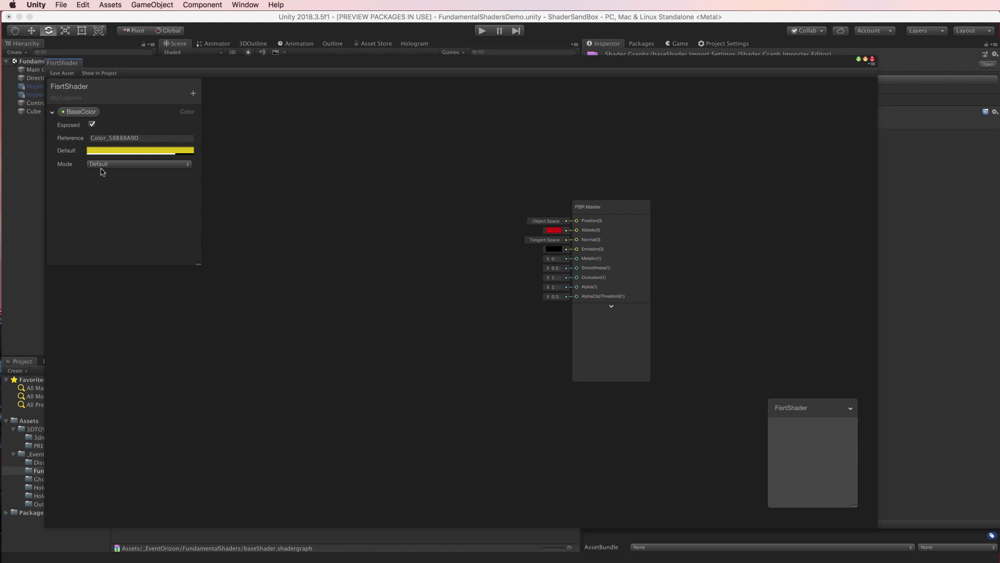
pyautogui.click(101, 166)
pyautogui.click(161, 201)
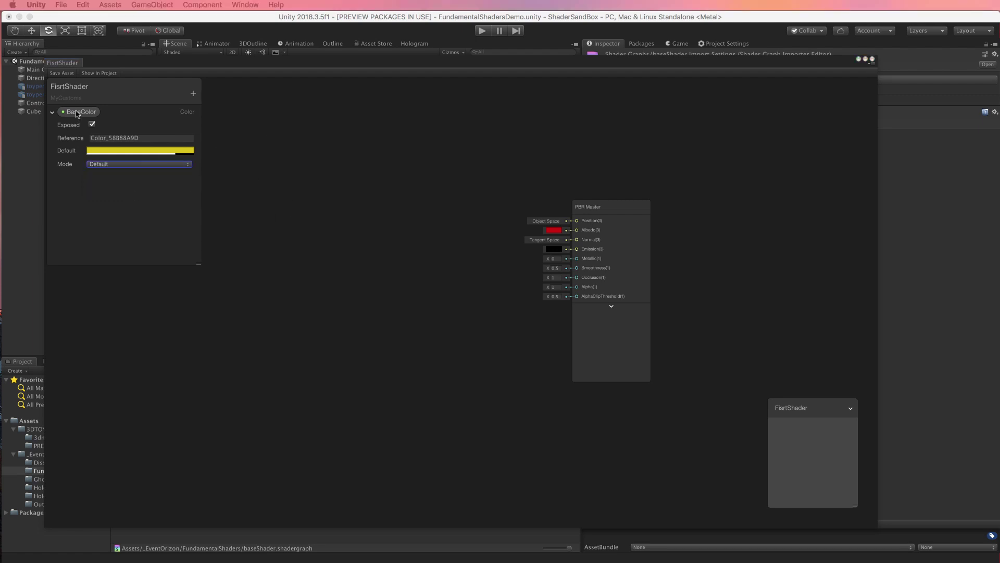
# Place a BaseColor node, connect it to PBR Master Albedo, and save the asset
pyautogui.moveTo(77, 114)
pyautogui.mouseDown()
pyautogui.moveTo(390, 214)
pyautogui.moveTo(454, 191)
pyautogui.mouseUp()
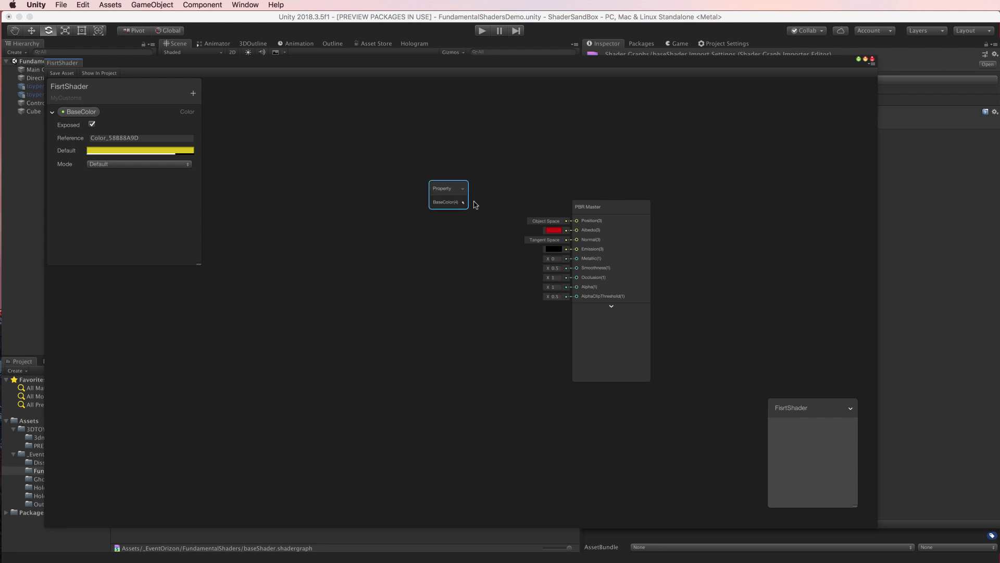
pyautogui.moveTo(463, 202)
pyautogui.mouseDown()
pyautogui.moveTo(563, 199)
pyautogui.moveTo(578, 232)
pyautogui.mouseUp()
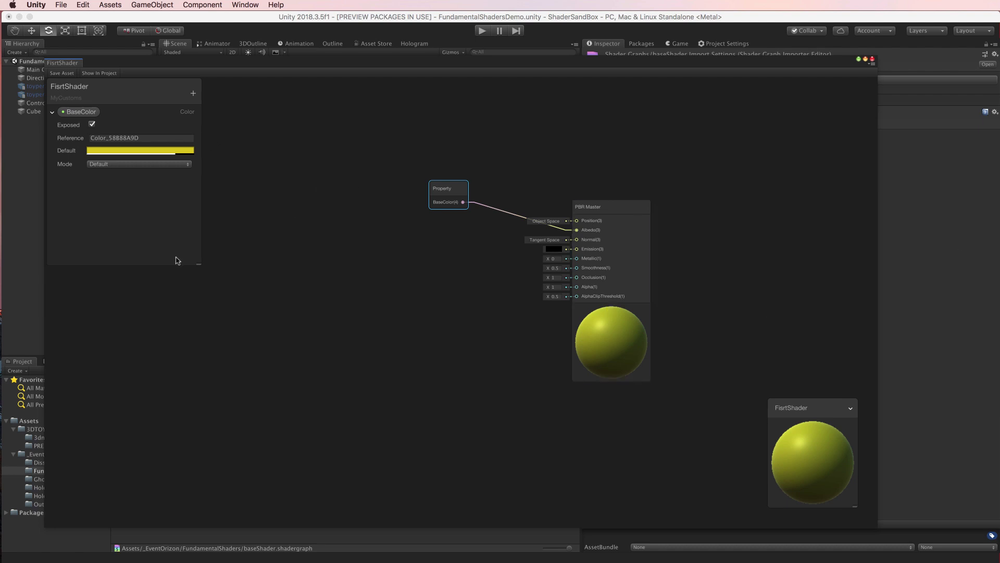
pyautogui.click(66, 74)
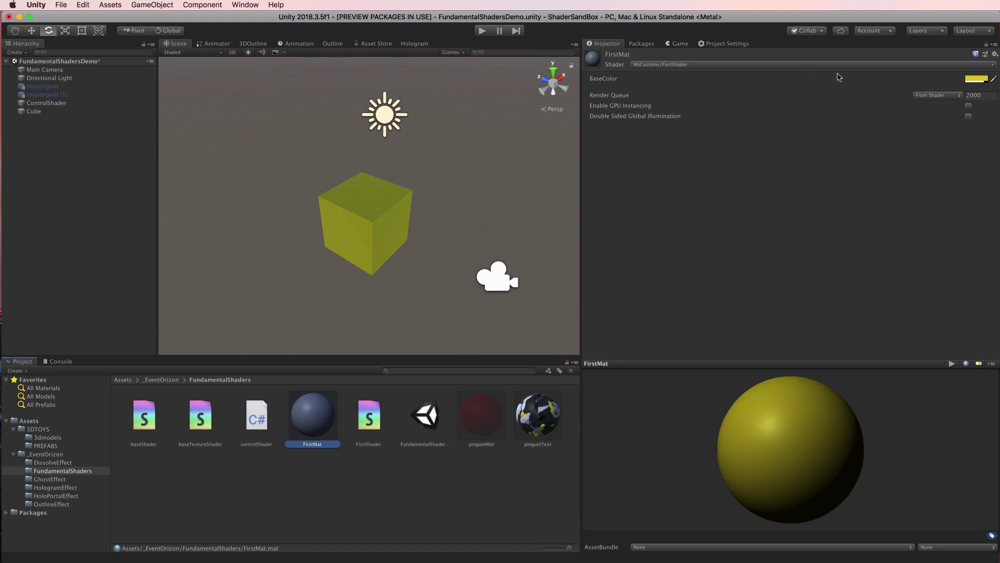
# Change FirstMat's BaseColor in the colour picker to a dark green
pyautogui.click(977, 81)
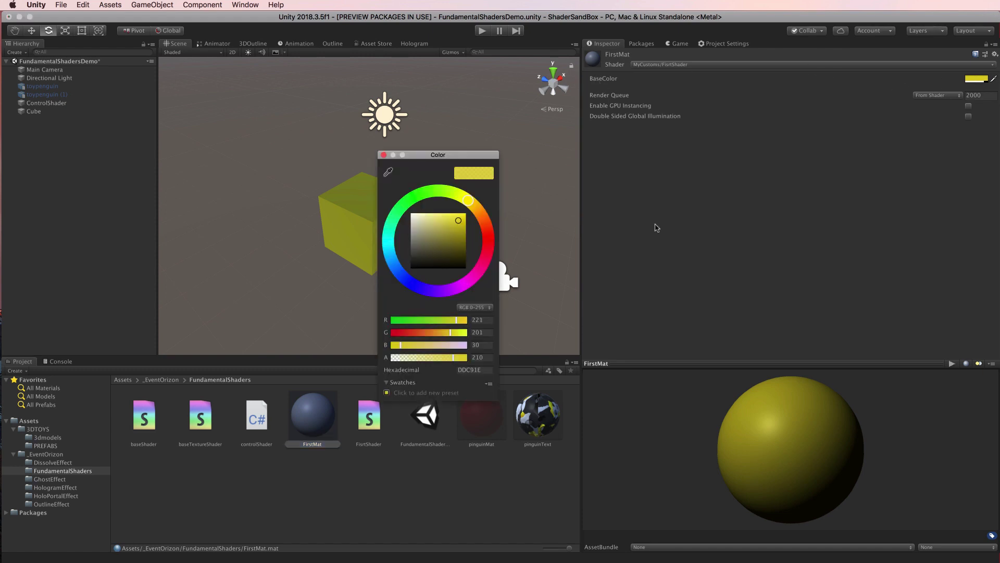
pyautogui.click(487, 253)
pyautogui.moveTo(453, 251); pyautogui.dragTo(437, 240)
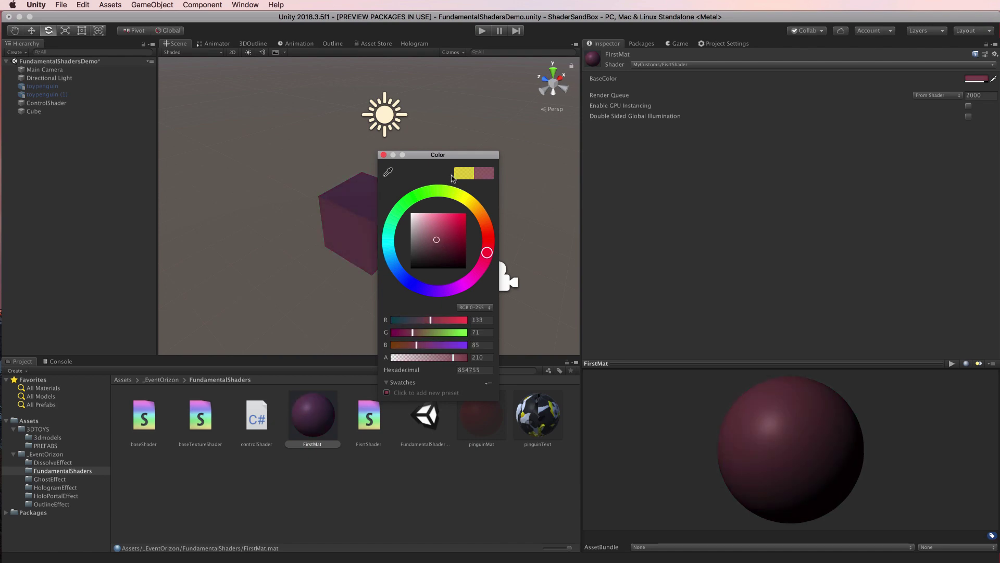
pyautogui.moveTo(448, 155); pyautogui.dragTo(710, 140)
pyautogui.click(695, 175)
pyautogui.moveTo(702, 199); pyautogui.dragTo(685, 205)
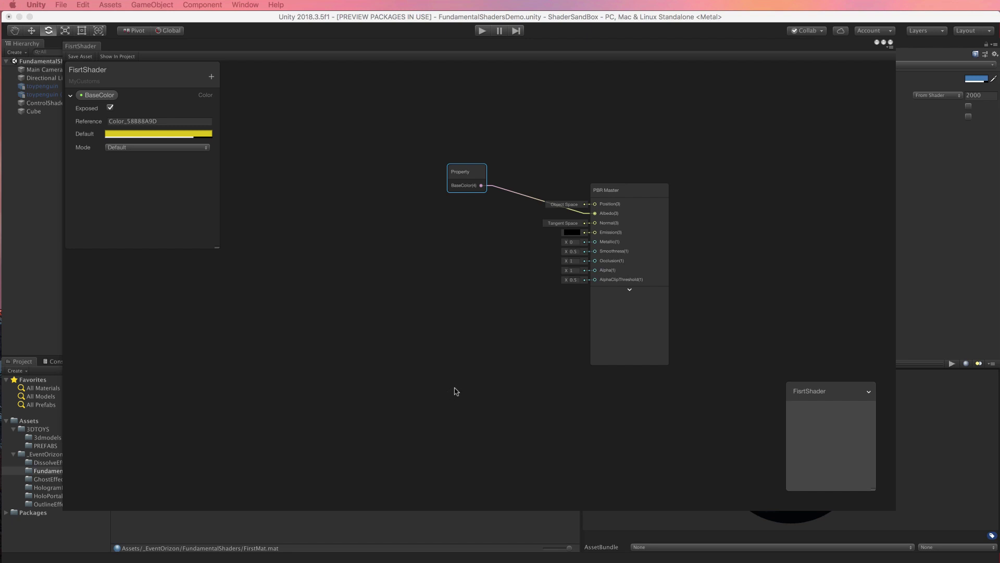
# Collapse the BaseColor property details, then move the graph window down to view the blue cube and back
pyautogui.click(70, 97)
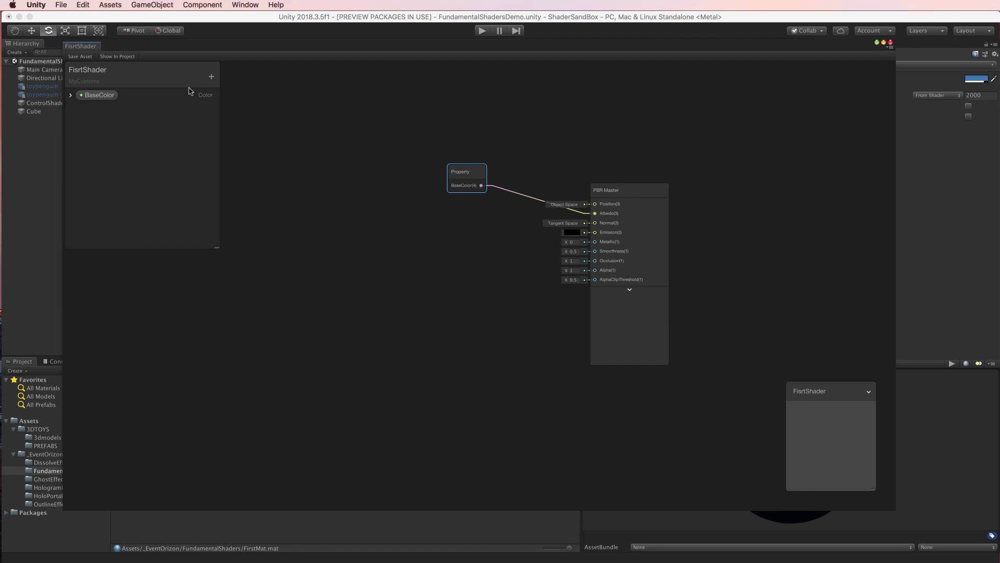
pyautogui.moveTo(246, 50)
pyautogui.mouseDown()
pyautogui.moveTo(234, 243)
pyautogui.moveTo(256, 283)
pyautogui.moveTo(259, 269)
pyautogui.moveTo(268, 276)
pyautogui.mouseUp()
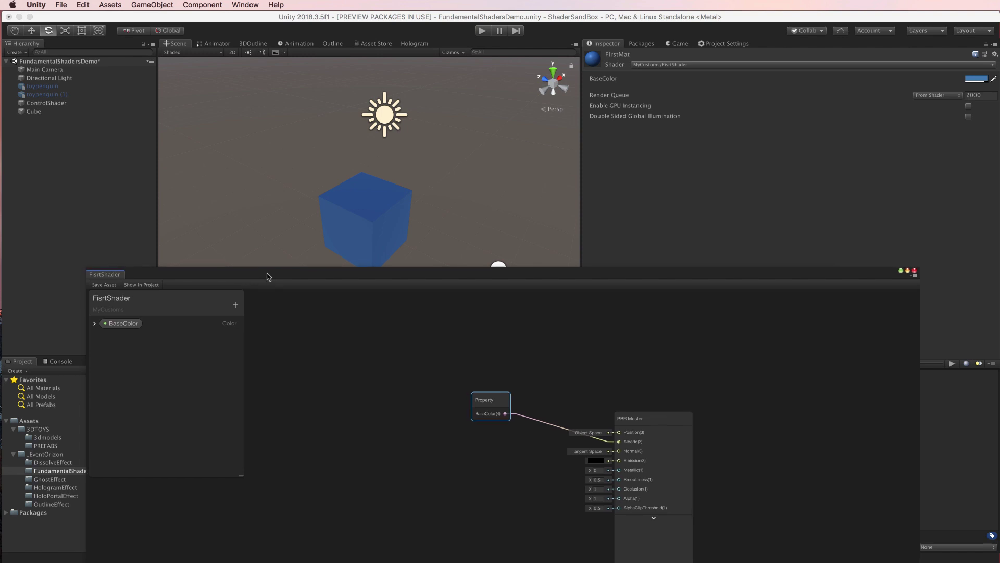
pyautogui.moveTo(268, 276); pyautogui.dragTo(268, 274)
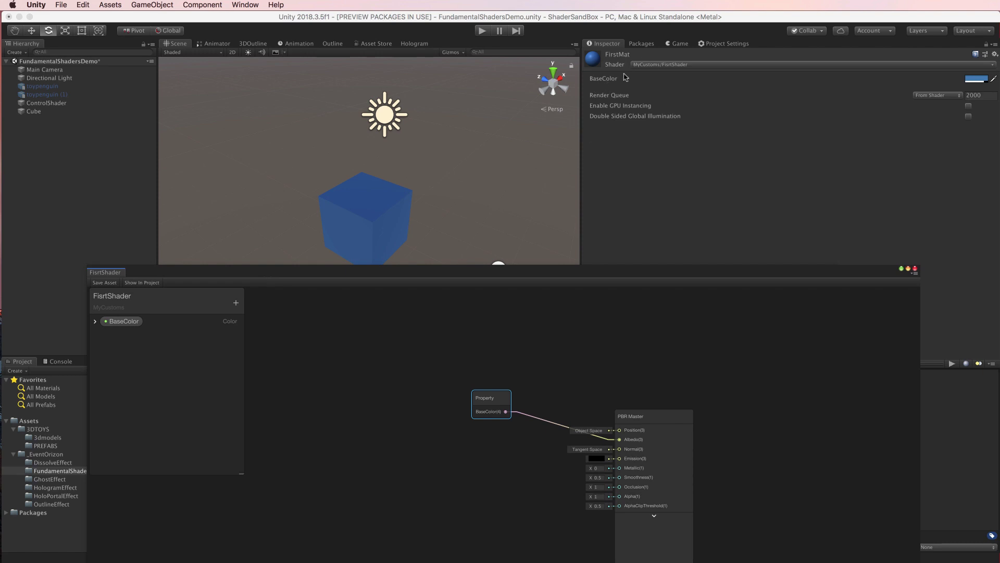
pyautogui.moveTo(584, 275); pyautogui.dragTo(599, 65)
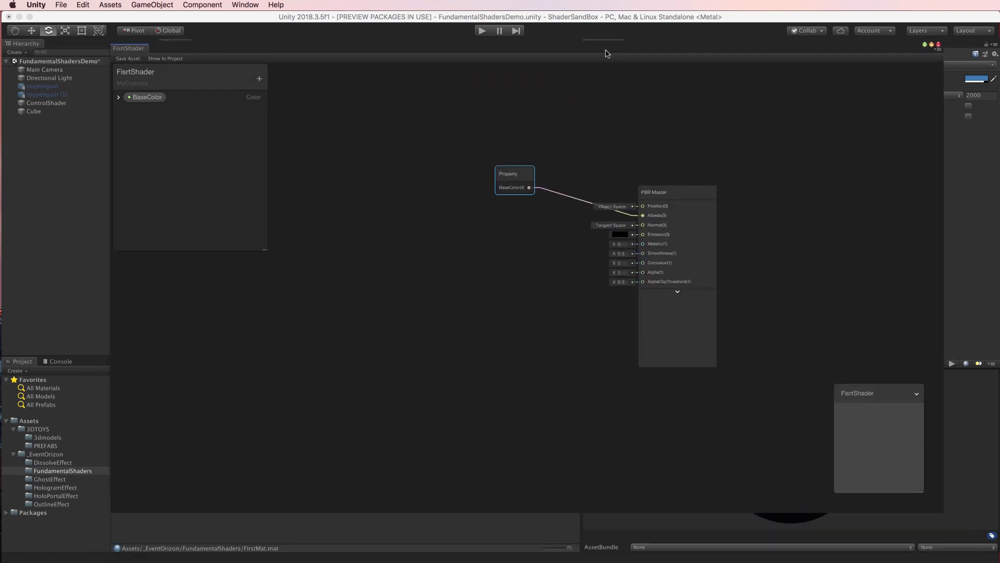
# Wire BaseColor into the PBR Master's Albedo and let the previews compile to a yellow sphere
pyautogui.click(669, 306)
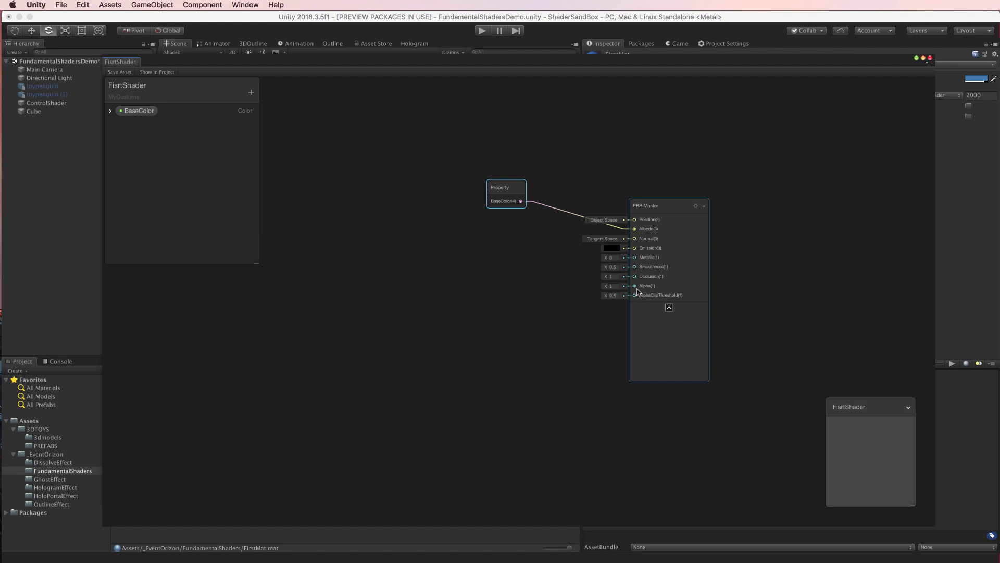
pyautogui.moveTo(637, 288); pyautogui.dragTo(393, 307)
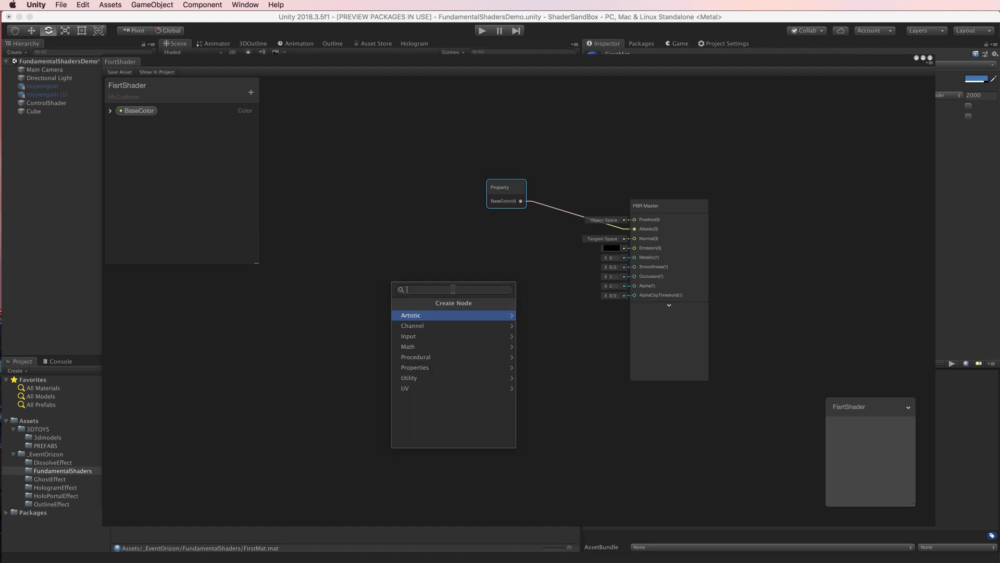
pyautogui.click(554, 355)
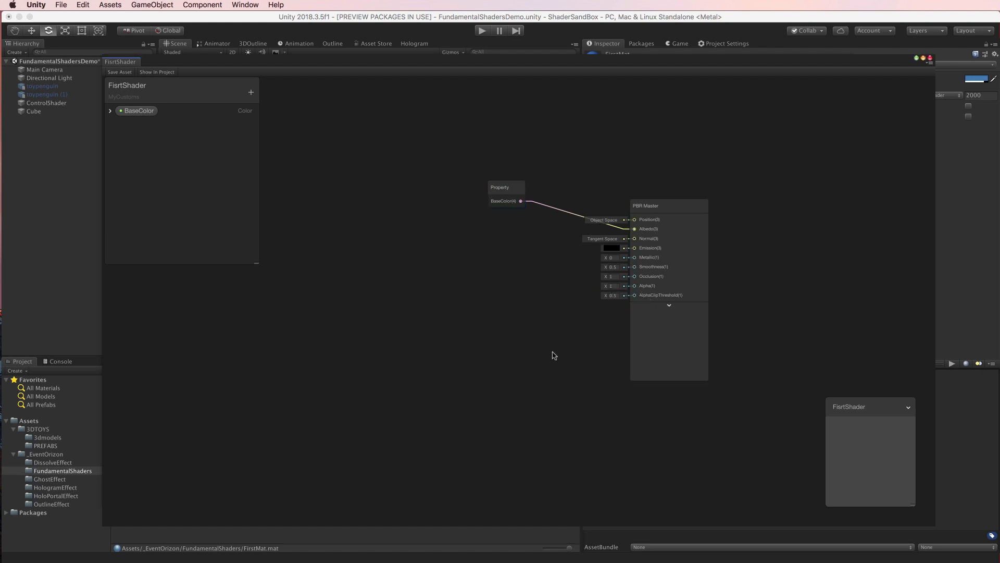
pyautogui.click(669, 307)
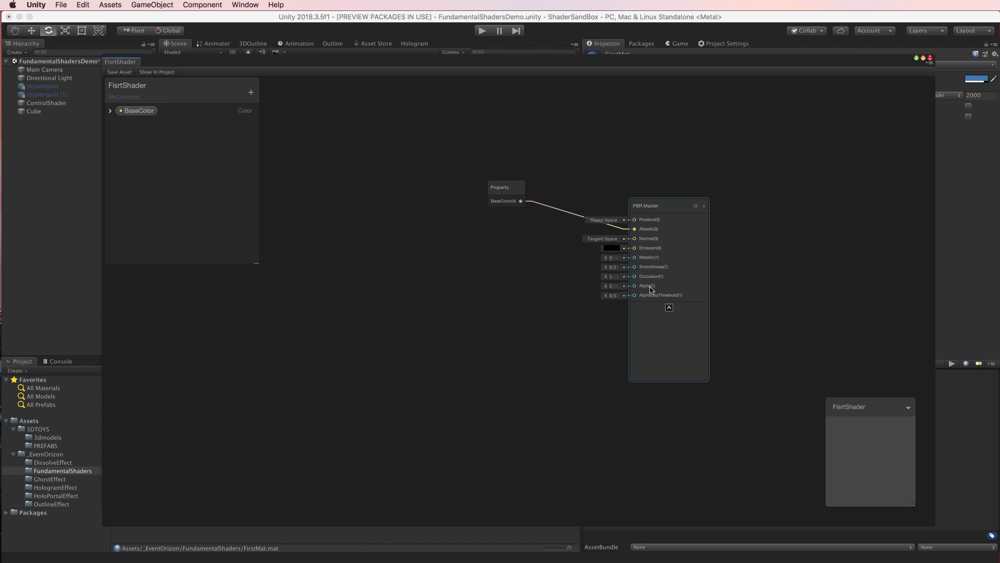
pyautogui.click(613, 286)
# Add a Split node to the graph through the Create Node search for 'split'
pyautogui.moveTo(500, 189); pyautogui.dragTo(433, 180)
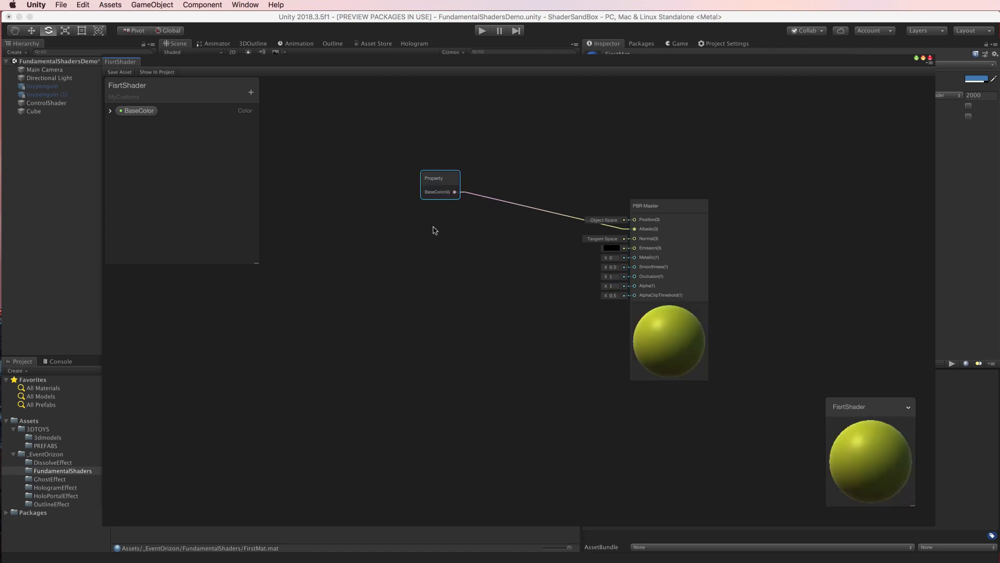
pyautogui.rightClick(465, 263)
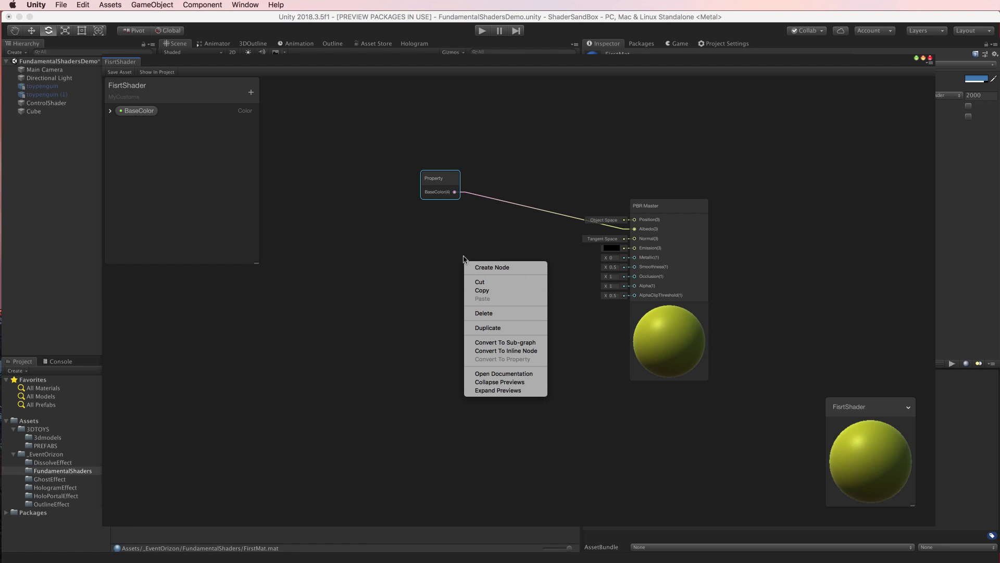
pyautogui.click(500, 270)
pyautogui.write('split')
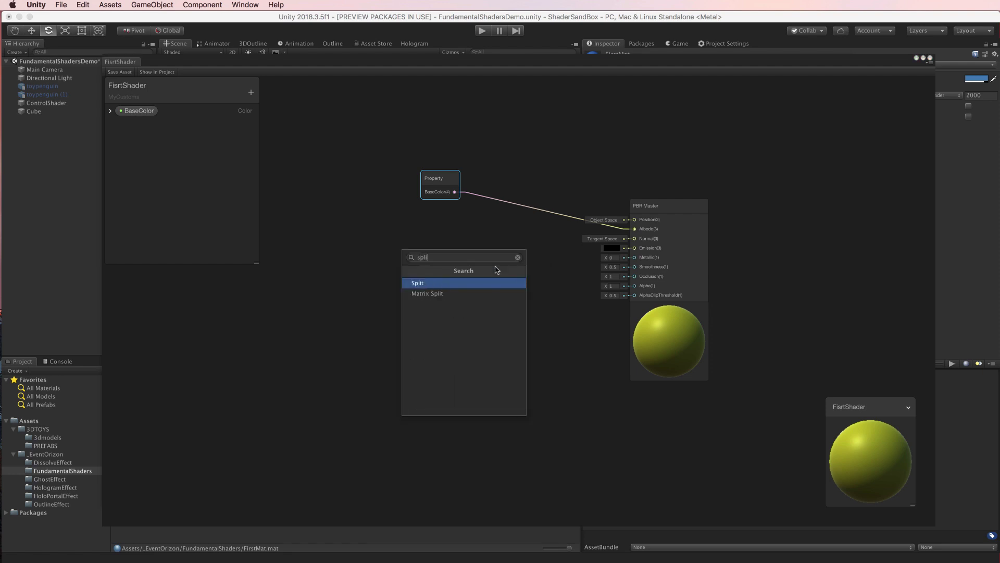
pyautogui.press('Return')
pyautogui.moveTo(484, 279); pyautogui.dragTo(483, 249)
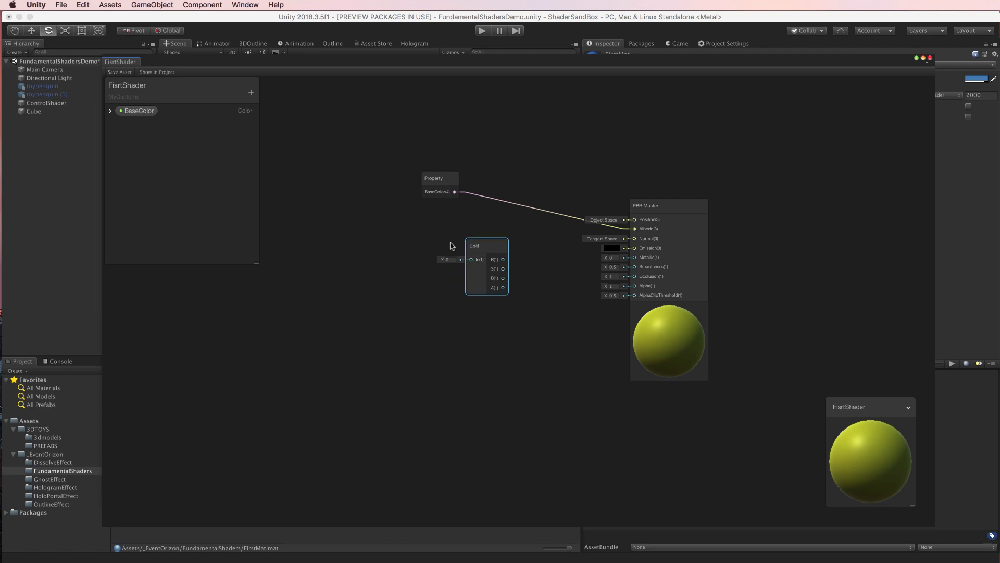
# Feed BaseColor into Split's input and connect Split's A output to the PBR Master's Alpha
pyautogui.moveTo(455, 192); pyautogui.dragTo(470, 259)
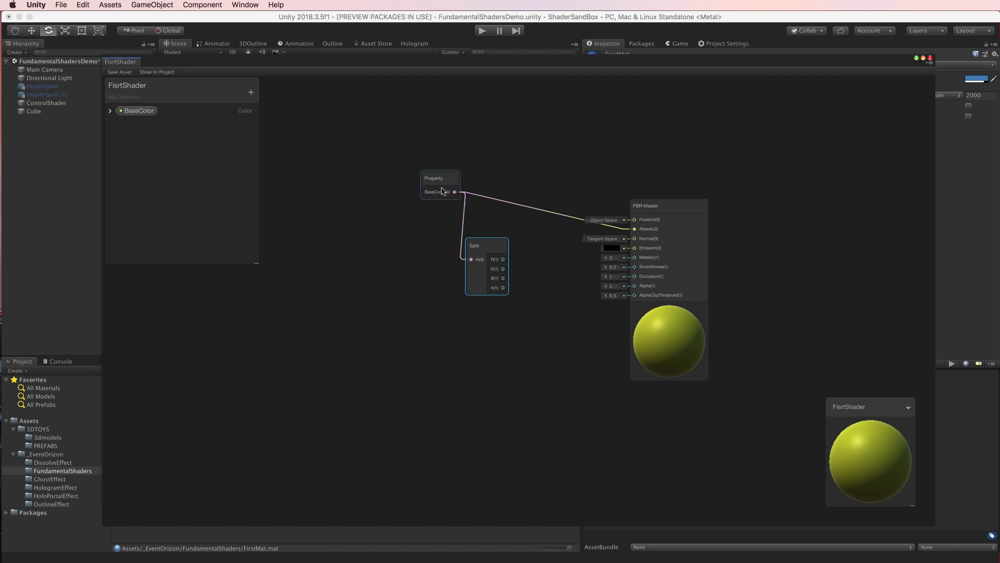
pyautogui.moveTo(444, 181); pyautogui.dragTo(410, 191)
pyautogui.moveTo(482, 245); pyautogui.dragTo(474, 236)
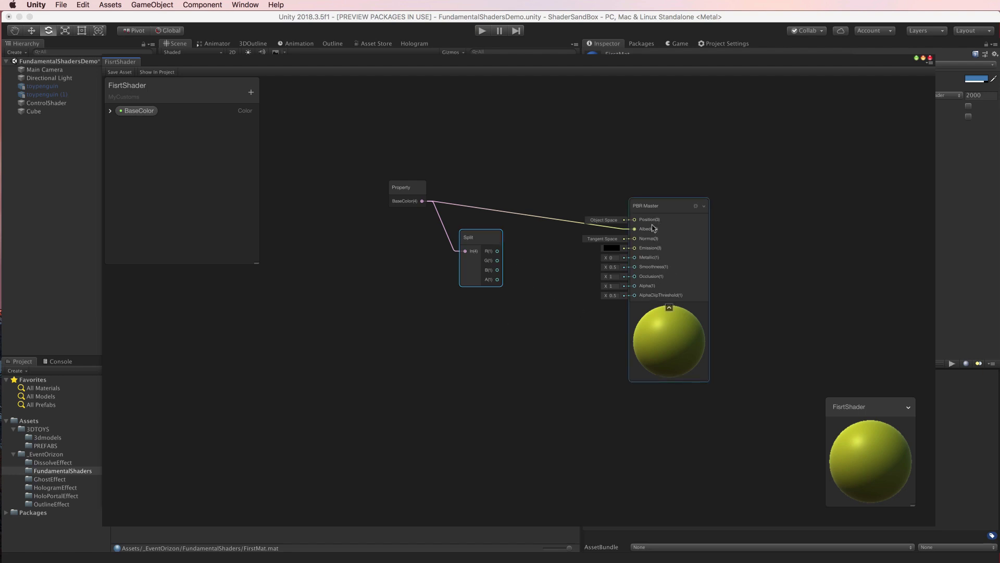
pyautogui.moveTo(668, 210)
pyautogui.mouseDown()
pyautogui.moveTo(680, 203)
pyautogui.moveTo(654, 210)
pyautogui.mouseUp()
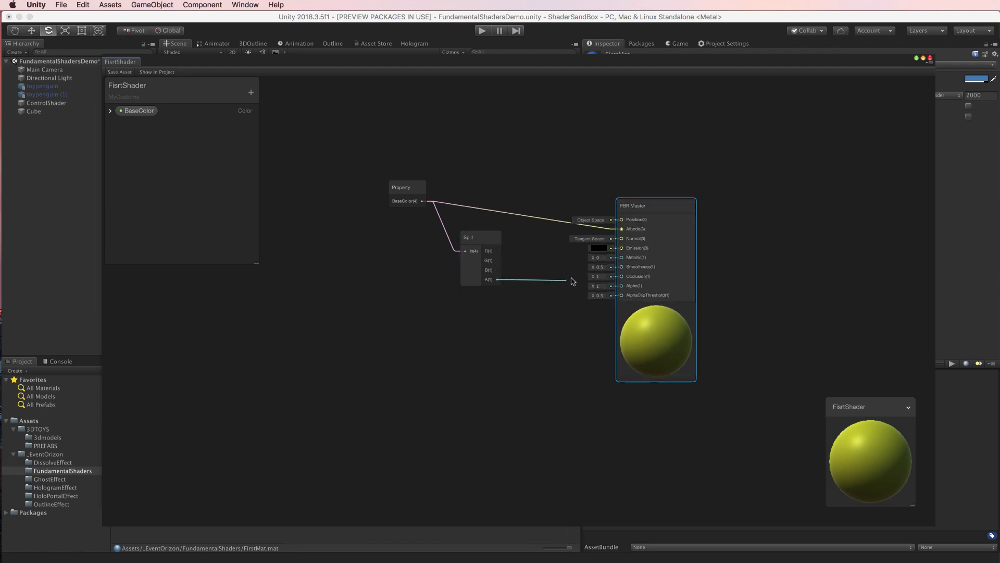
pyautogui.moveTo(498, 280); pyautogui.dragTo(621, 286)
# Create Vector1 property AlphaIntensity in the Blackboard, default 0.5, and drag its node onto the graph
pyautogui.click(251, 94)
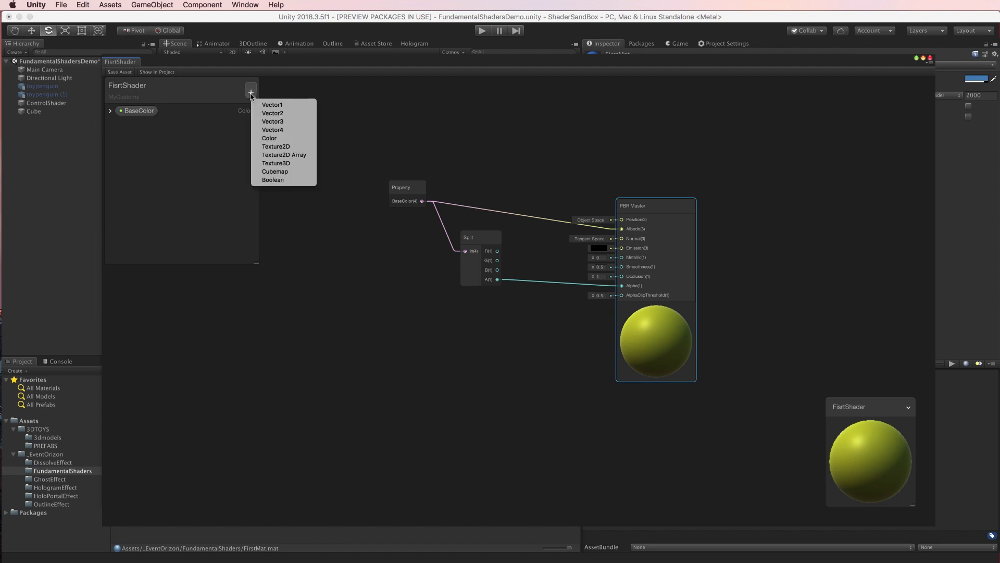
pyautogui.click(274, 106)
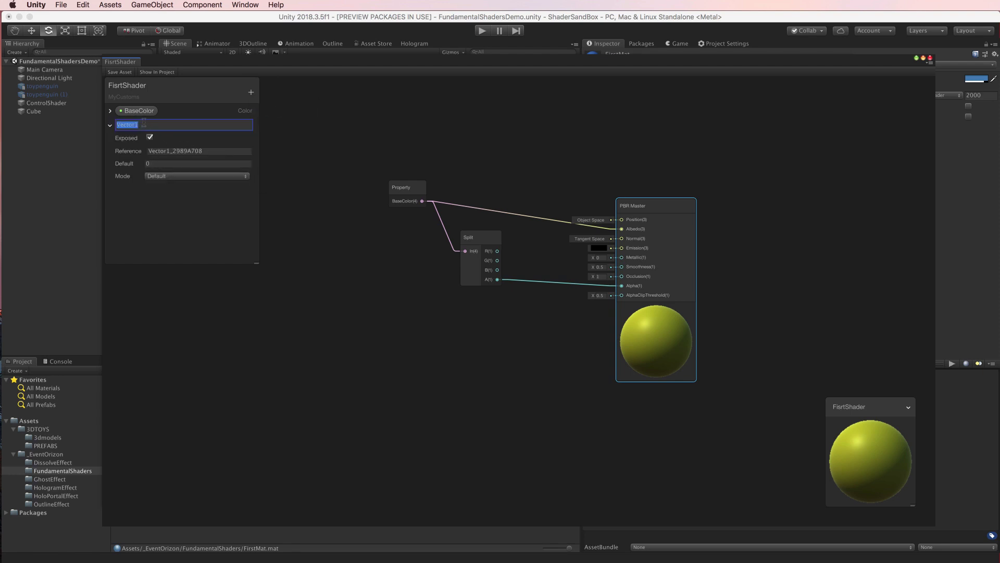
pyautogui.write('AlplhaIntensity')
pyautogui.click(153, 163)
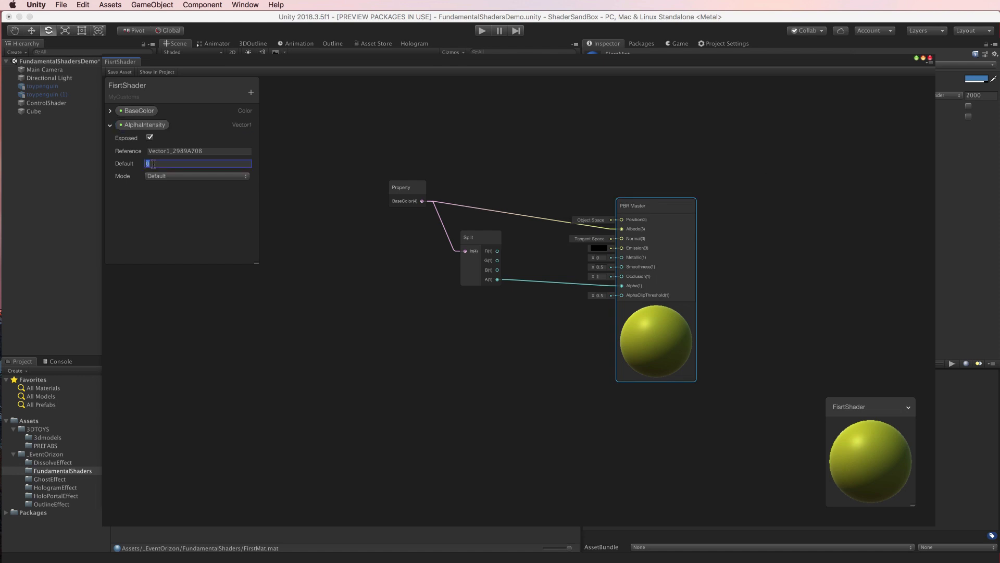
pyautogui.doubleClick(156, 163)
pyautogui.write('.5')
pyautogui.press('Return')
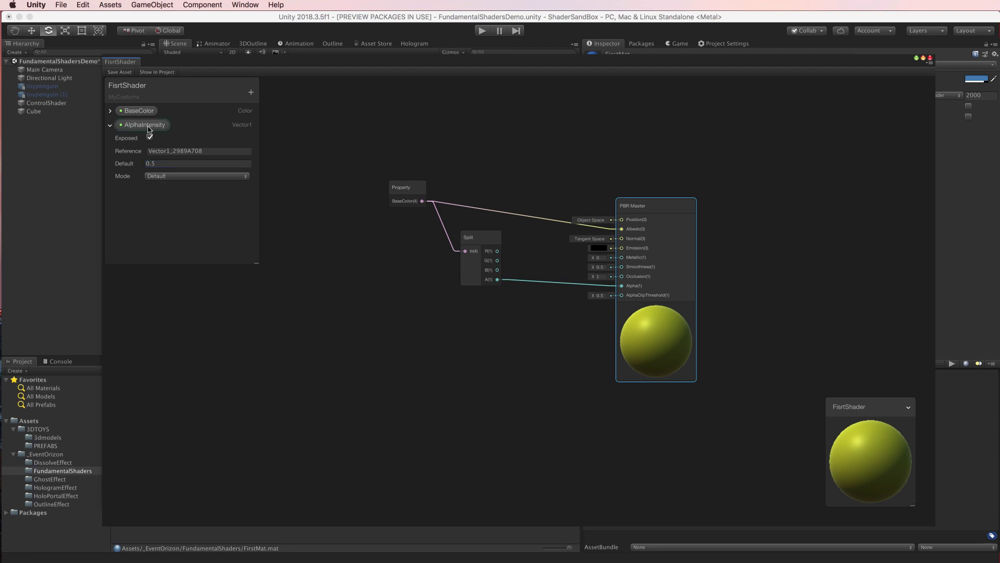
pyautogui.click(151, 128)
pyautogui.moveTo(415, 317)
pyautogui.mouseDown()
pyautogui.moveTo(365, 279)
pyautogui.moveTo(393, 343)
pyautogui.moveTo(497, 282)
pyautogui.mouseUp()
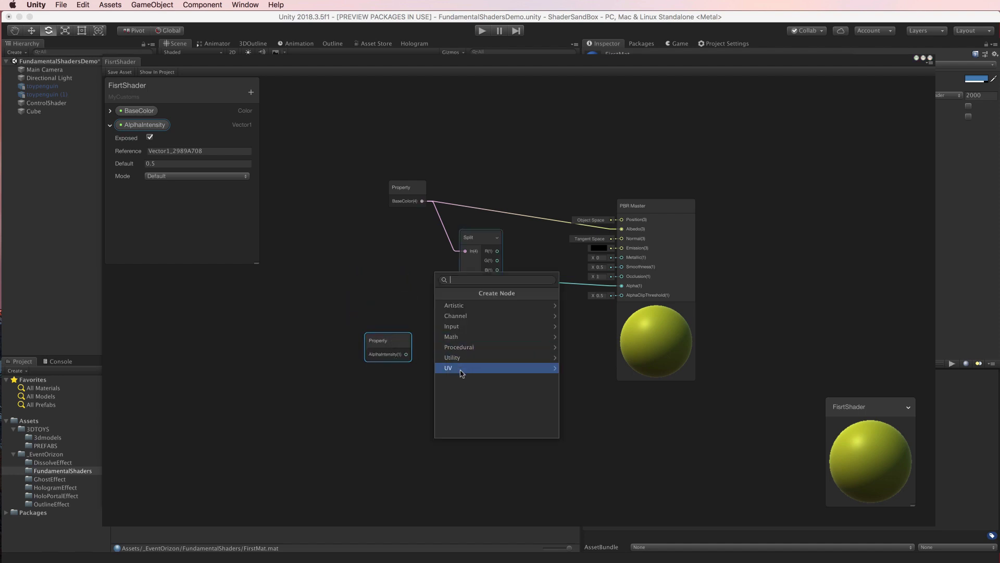
# Position the Split node and the AlphaIntensity node below it, between BaseColor and PBR Master
pyautogui.click(404, 410)
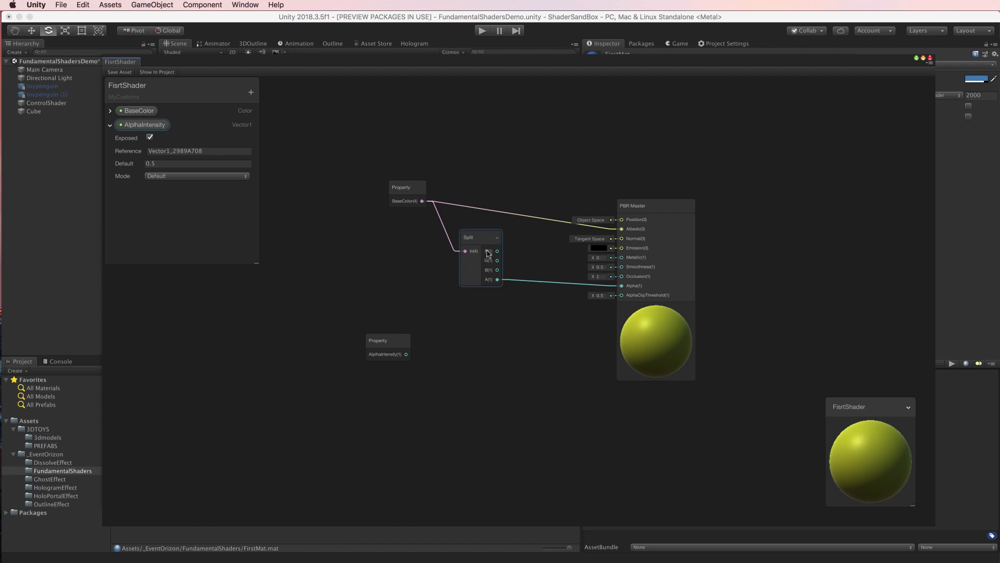
pyautogui.moveTo(488, 253); pyautogui.dragTo(472, 249)
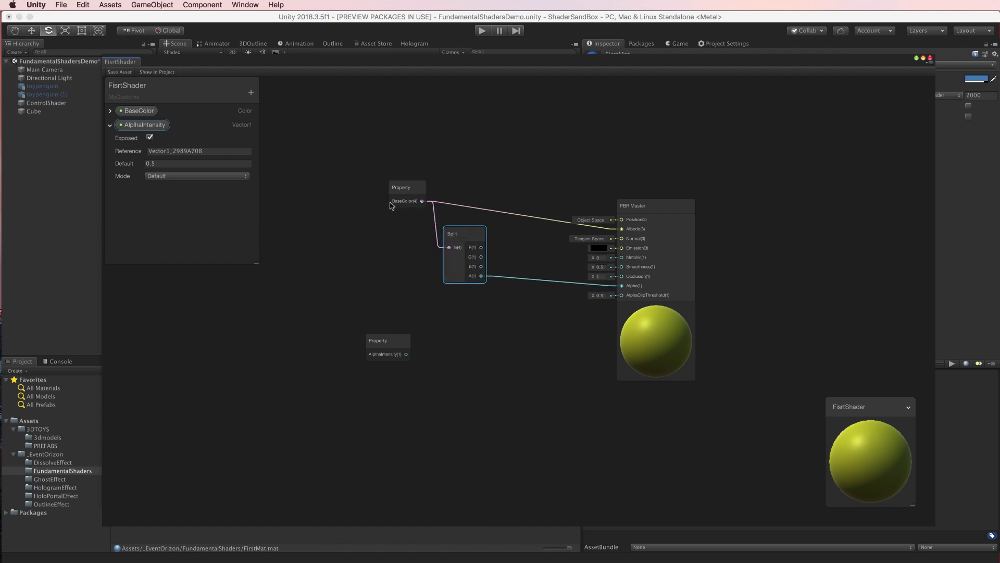
pyautogui.moveTo(464, 261); pyautogui.dragTo(465, 259)
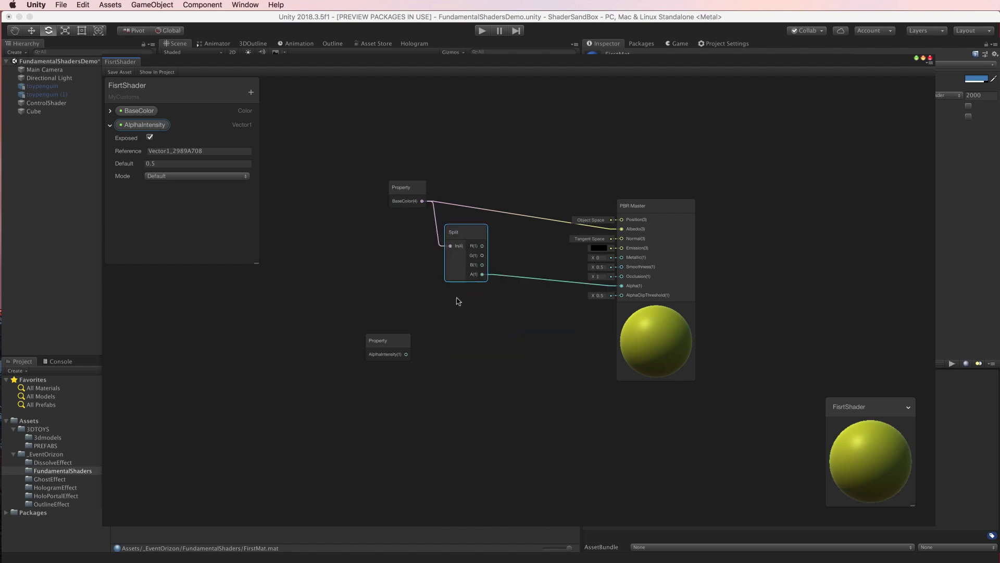
pyautogui.moveTo(386, 341); pyautogui.dragTo(459, 332)
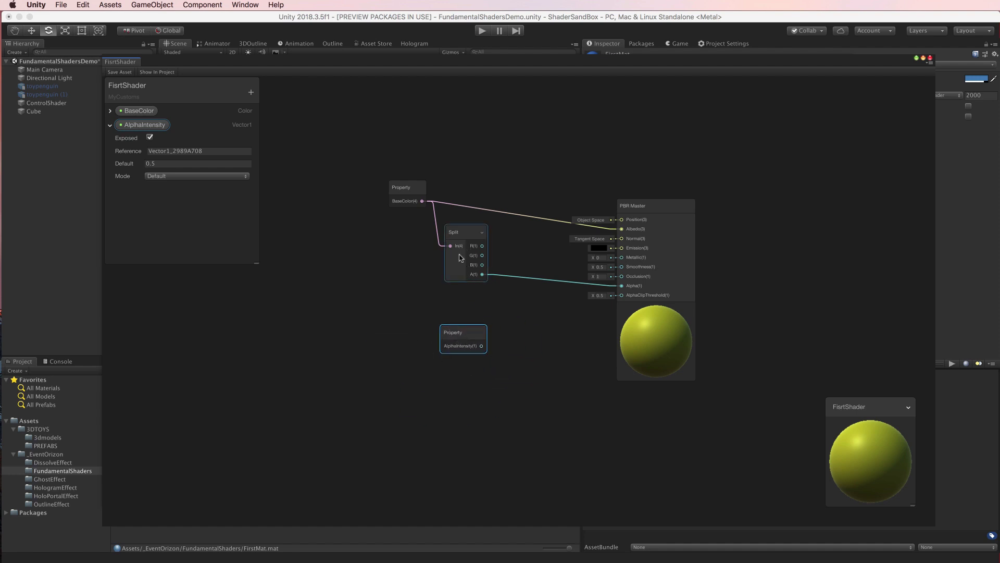
pyautogui.moveTo(420, 206)
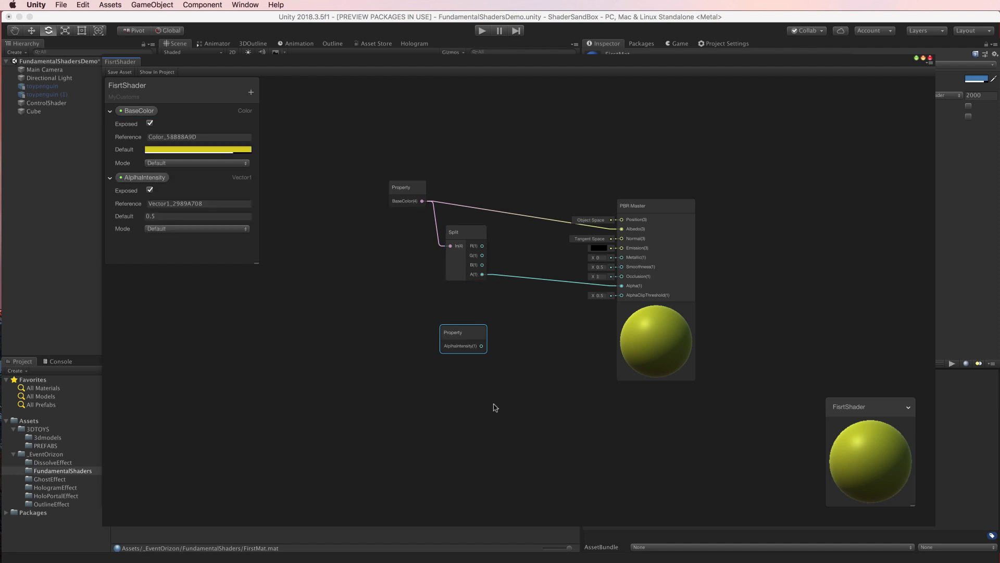
pyautogui.click(516, 332)
# Add a Multiply node using the node search for 'mul'
pyautogui.rightClick(513, 327)
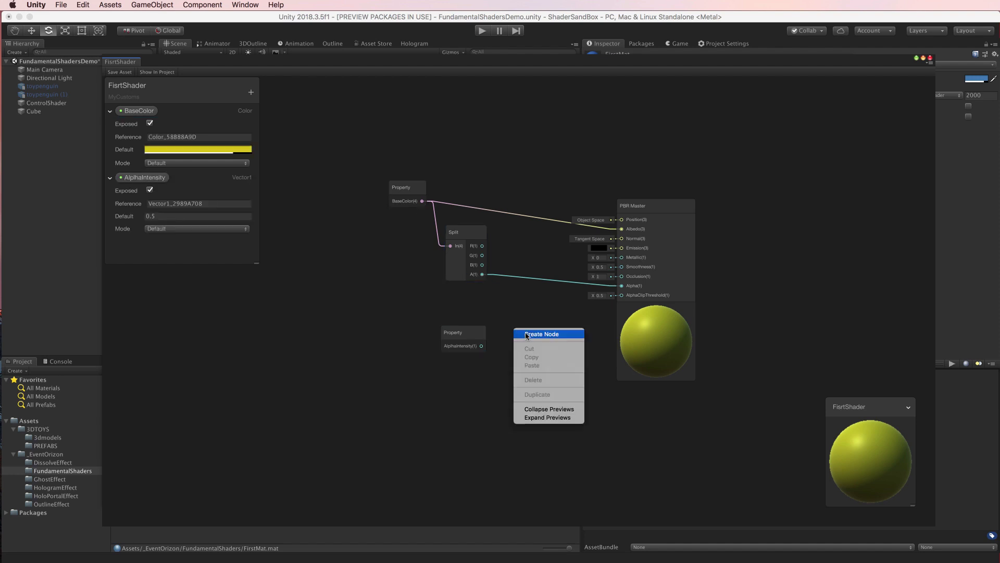
pyautogui.click(536, 329)
pyautogui.write('mu')
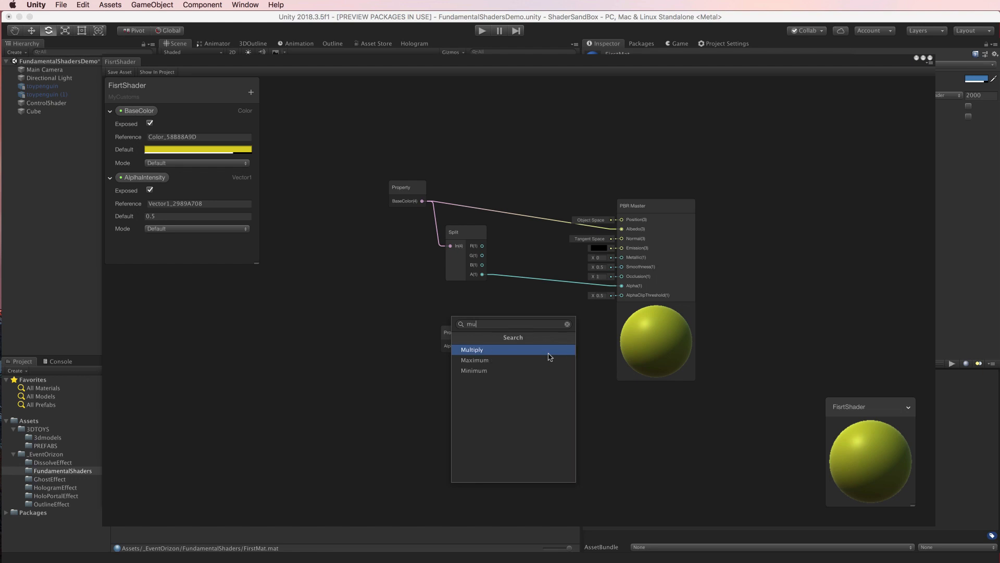
pyautogui.write('lti')
pyautogui.click(548, 353)
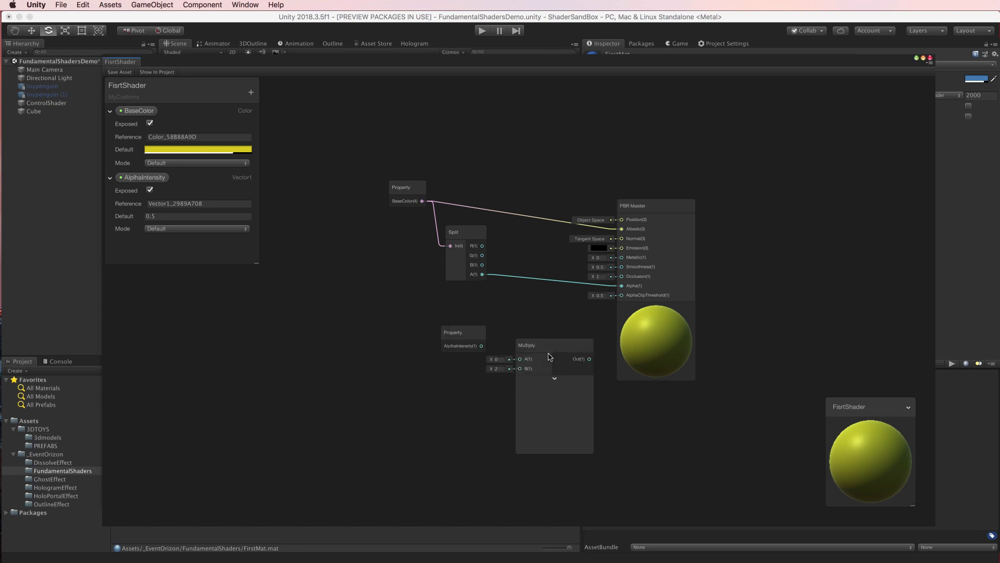
pyautogui.moveTo(548, 359); pyautogui.dragTo(538, 324)
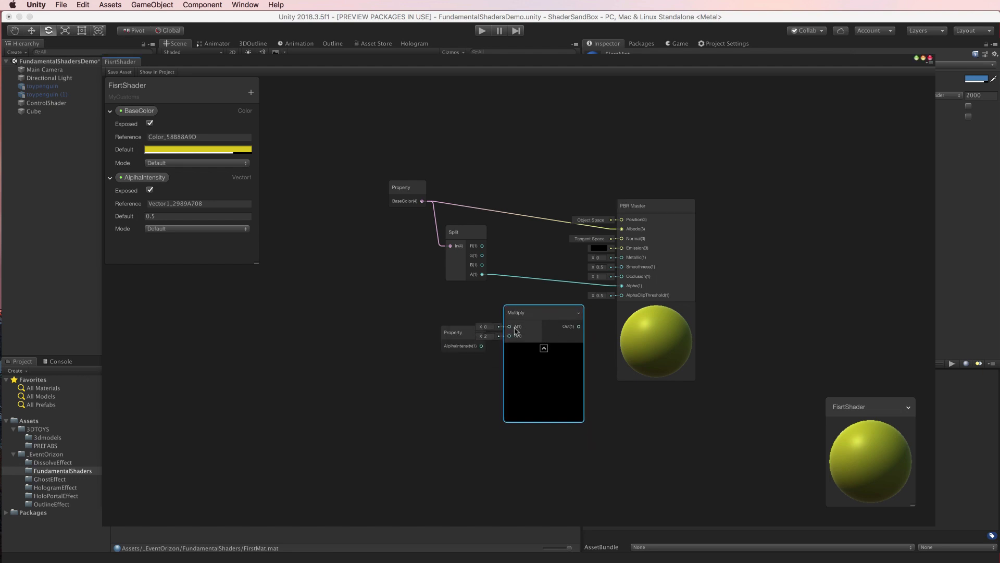
# Shift BaseColor, Split and AlphaIntensity left, and wire Split A and AlphaIntensity into Multiply's A and B
pyautogui.moveTo(453, 333); pyautogui.dragTo(392, 349)
pyautogui.moveTo(459, 232); pyautogui.dragTo(394, 253)
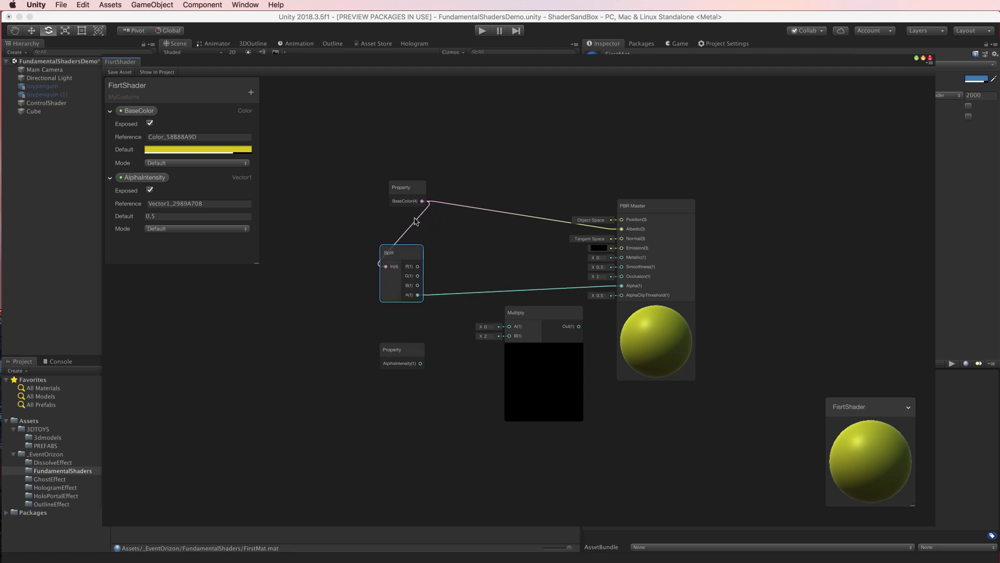
pyautogui.moveTo(404, 188); pyautogui.dragTo(308, 201)
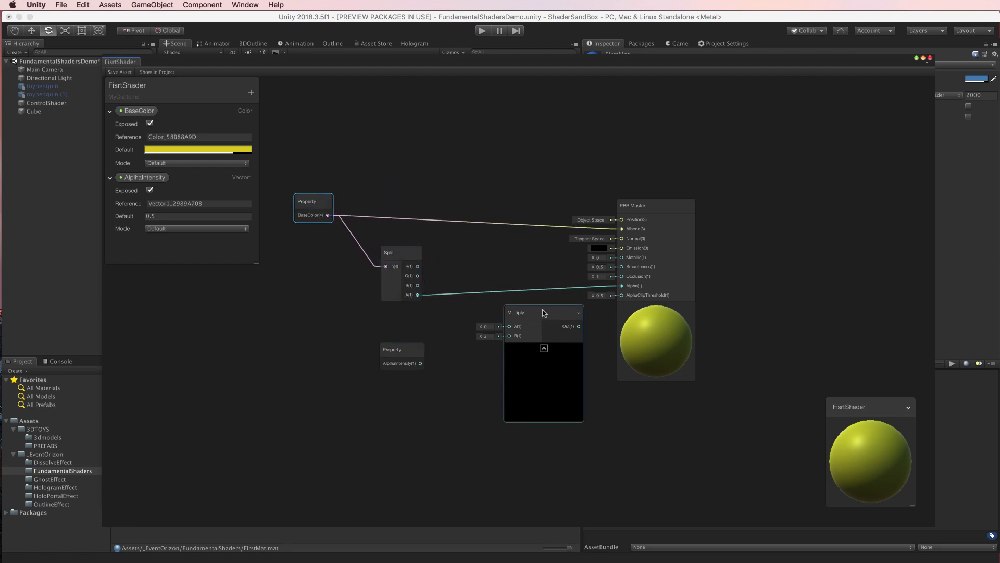
pyautogui.moveTo(543, 313); pyautogui.dragTo(506, 292)
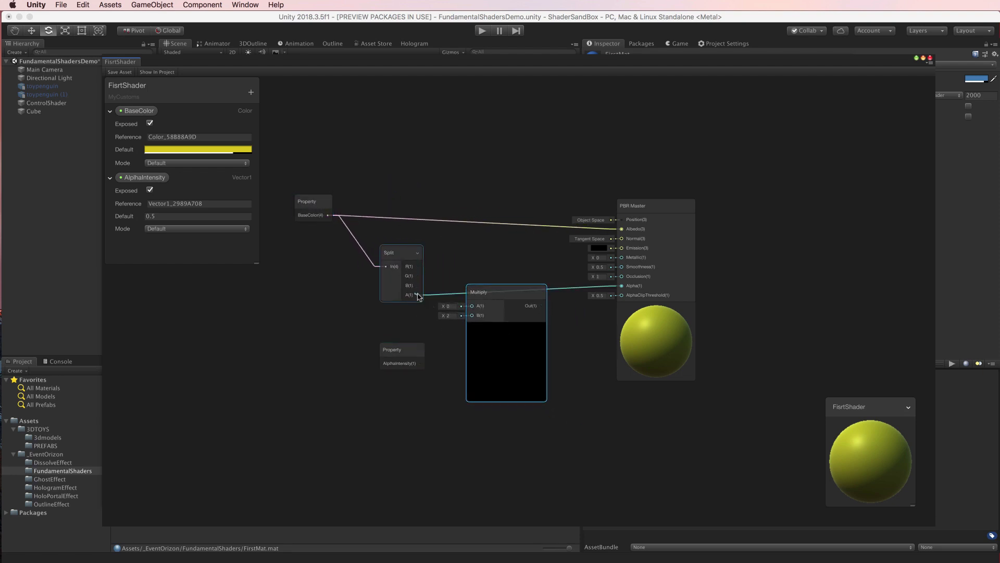
pyautogui.moveTo(418, 295); pyautogui.dragTo(472, 306)
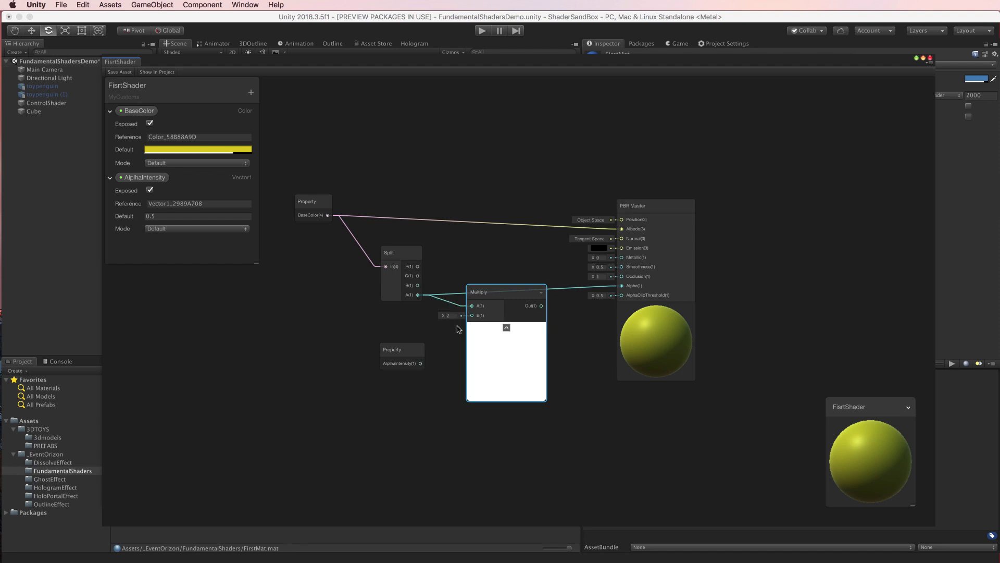
pyautogui.moveTo(420, 363); pyautogui.dragTo(472, 315)
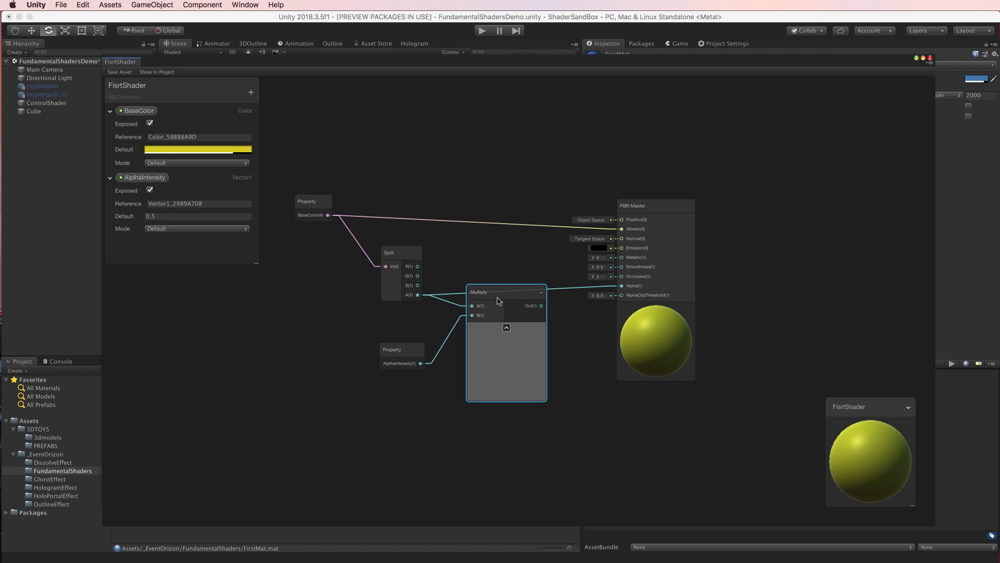
pyautogui.moveTo(499, 293)
pyautogui.mouseDown()
pyautogui.moveTo(493, 315)
pyautogui.moveTo(621, 285)
pyautogui.mouseUp()
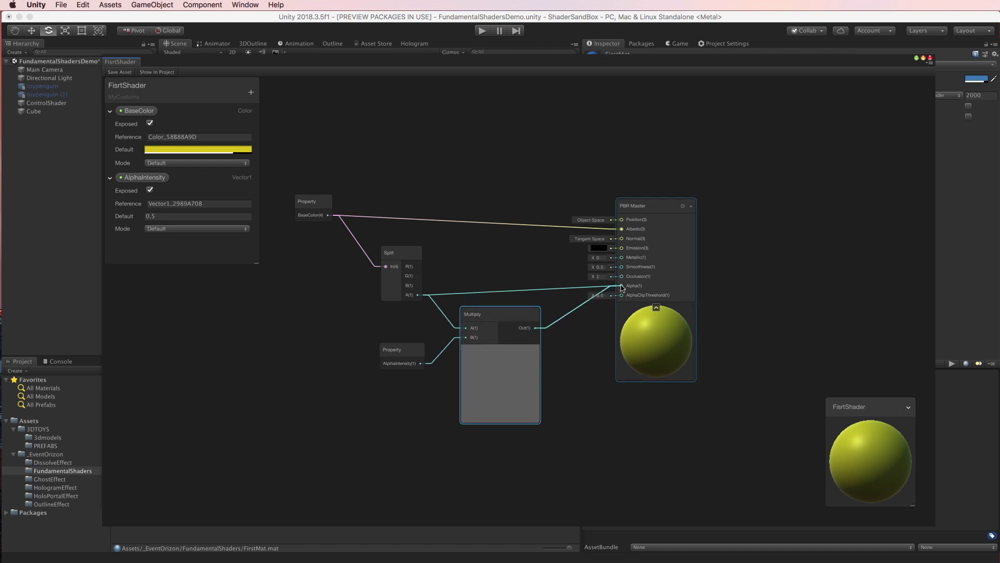
# Connect Multiply's output to PBR Master Alpha, nudge Multiply up, and keep AlphaIntensity's default at 0.5
pyautogui.click(499, 349)
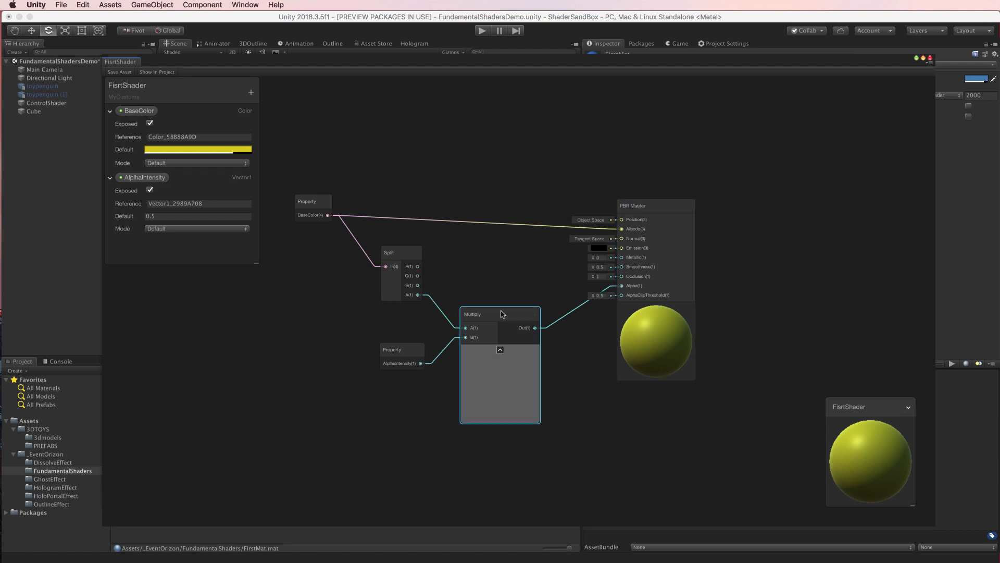
pyautogui.moveTo(498, 313); pyautogui.dragTo(497, 287)
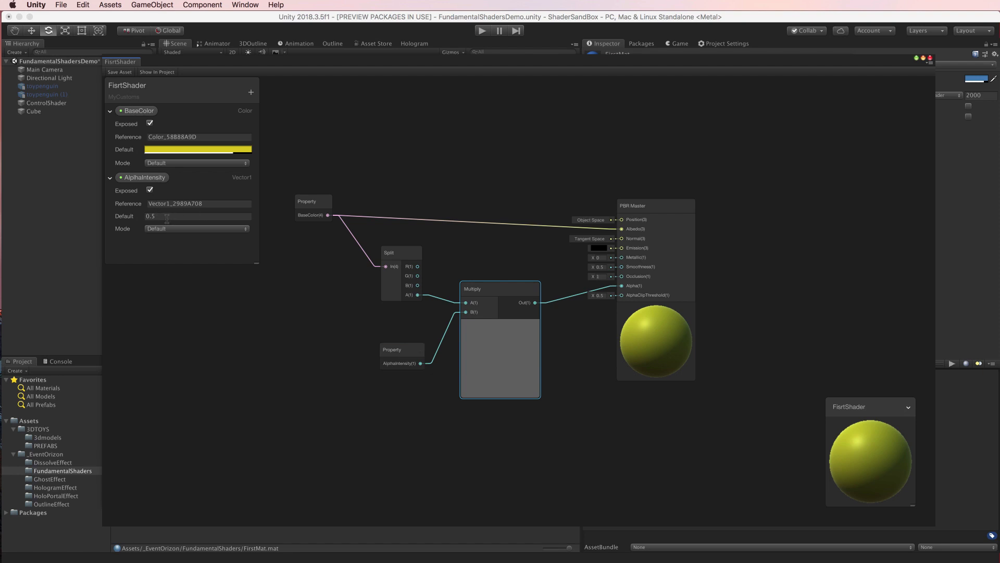
pyautogui.click(405, 255)
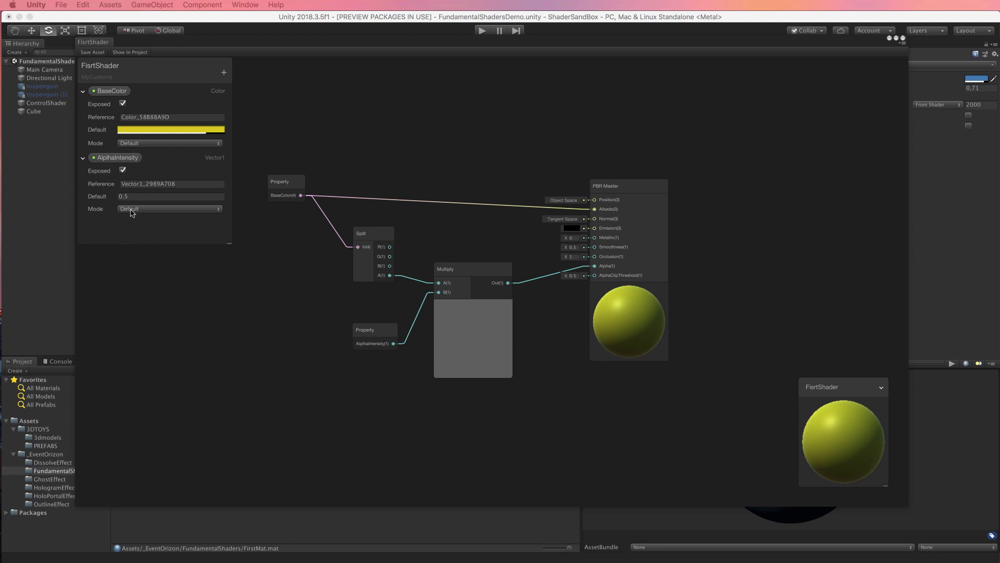
pyautogui.click(133, 196)
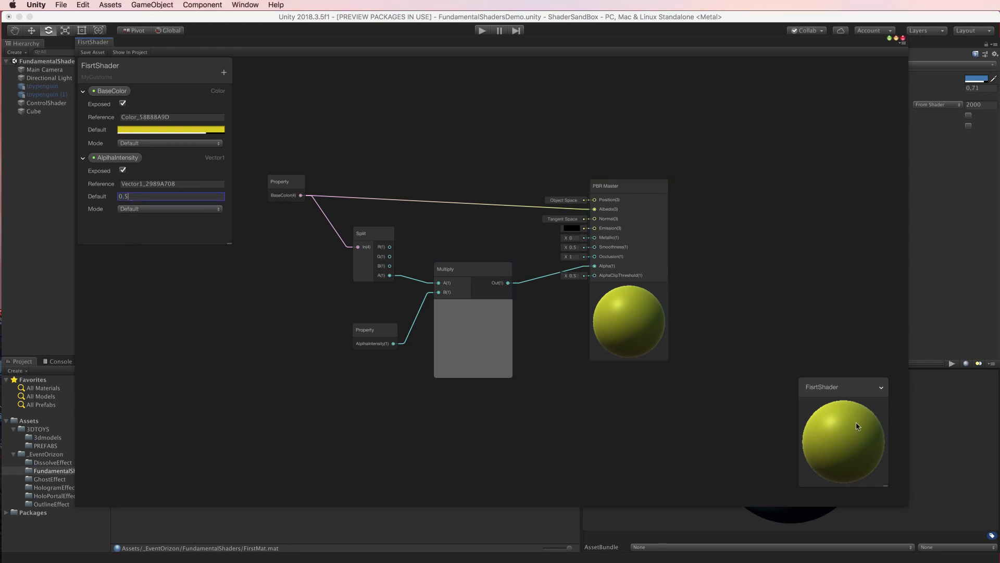
pyautogui.click(862, 436)
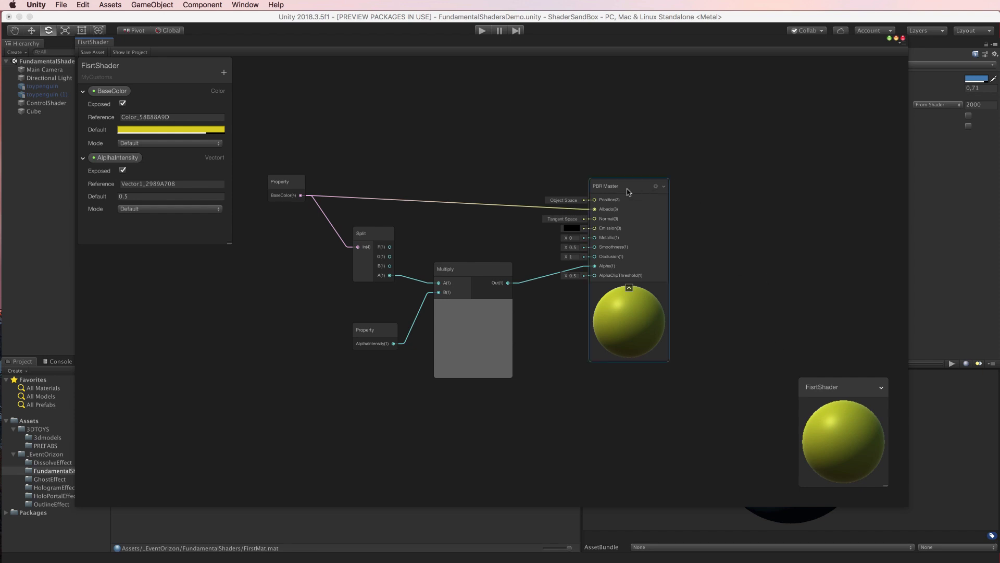
pyautogui.moveTo(162, 47); pyautogui.dragTo(167, 57)
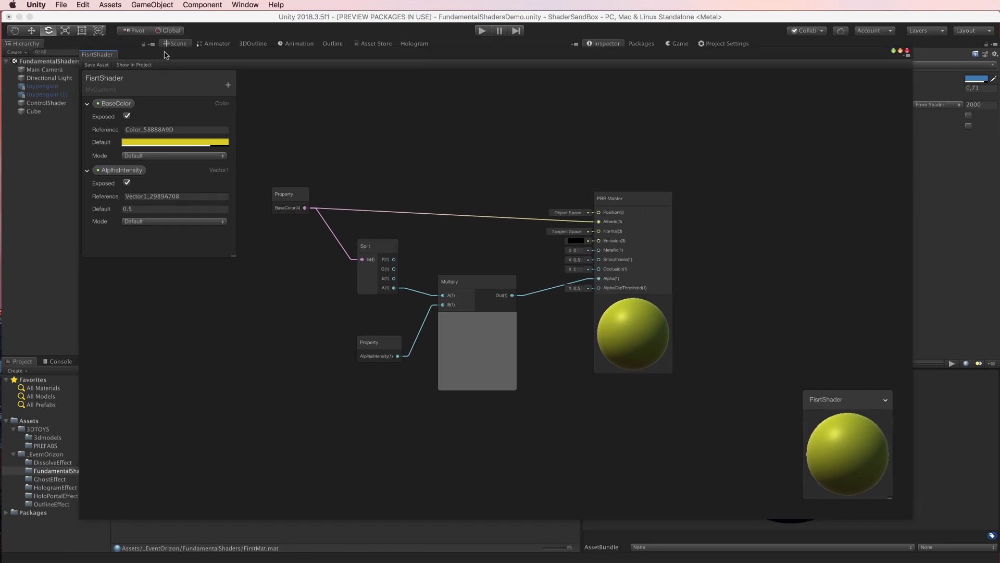
pyautogui.rightClick(104, 52)
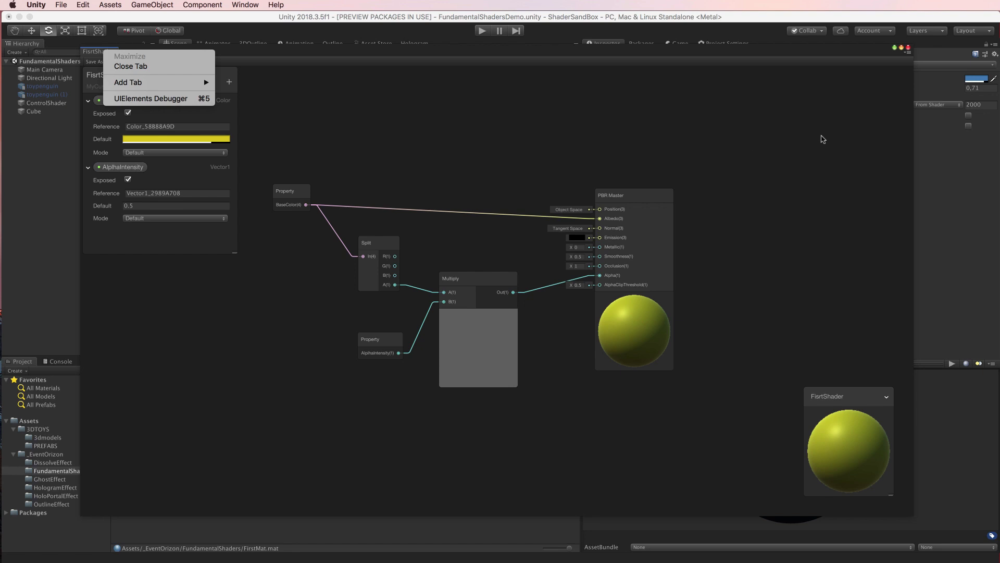
pyautogui.click(821, 141)
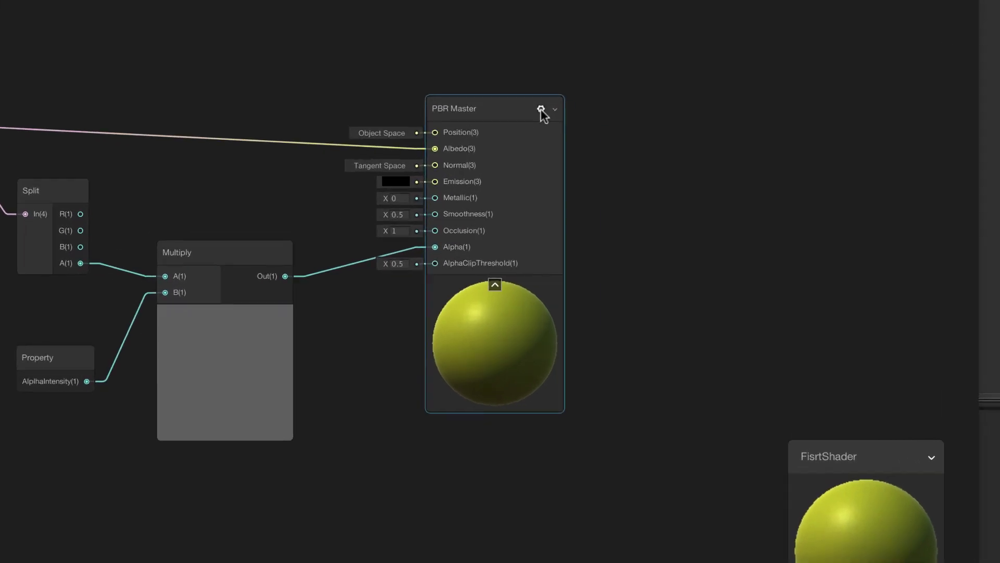
# Set the PBR Master's Surface type to Transparent in its settings popup
pyautogui.click(661, 196)
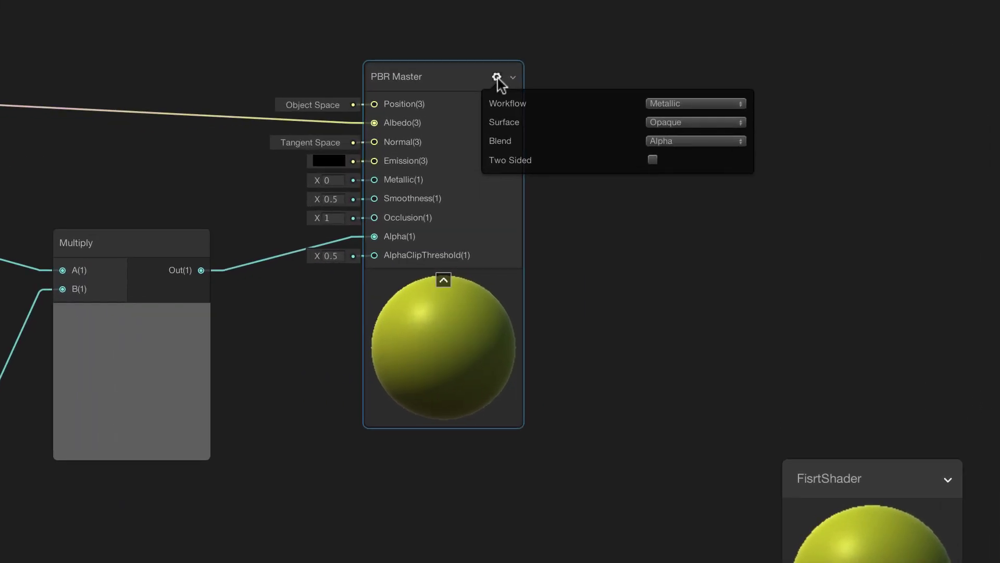
pyautogui.click(673, 122)
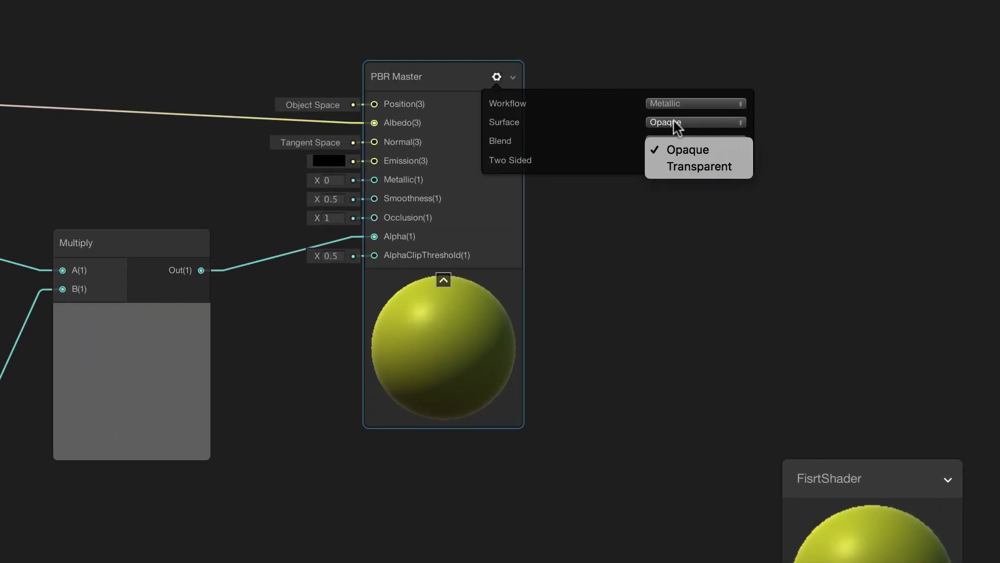
pyautogui.click(695, 165)
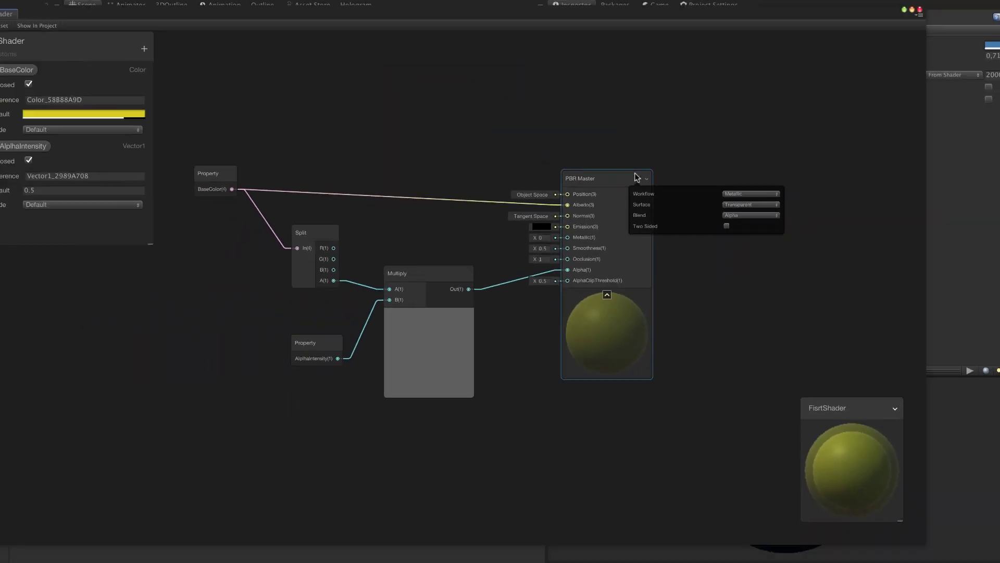
pyautogui.click(662, 225)
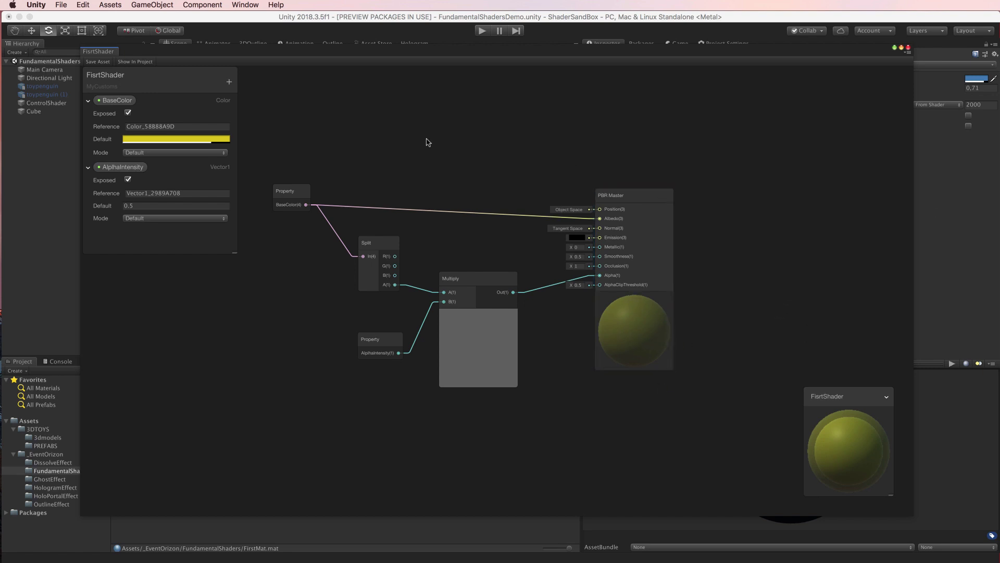
# Save the FirstShader graph asset and move the graph window aside to view the cube
pyautogui.click(95, 62)
pyautogui.moveTo(138, 54); pyautogui.dragTo(139, 55)
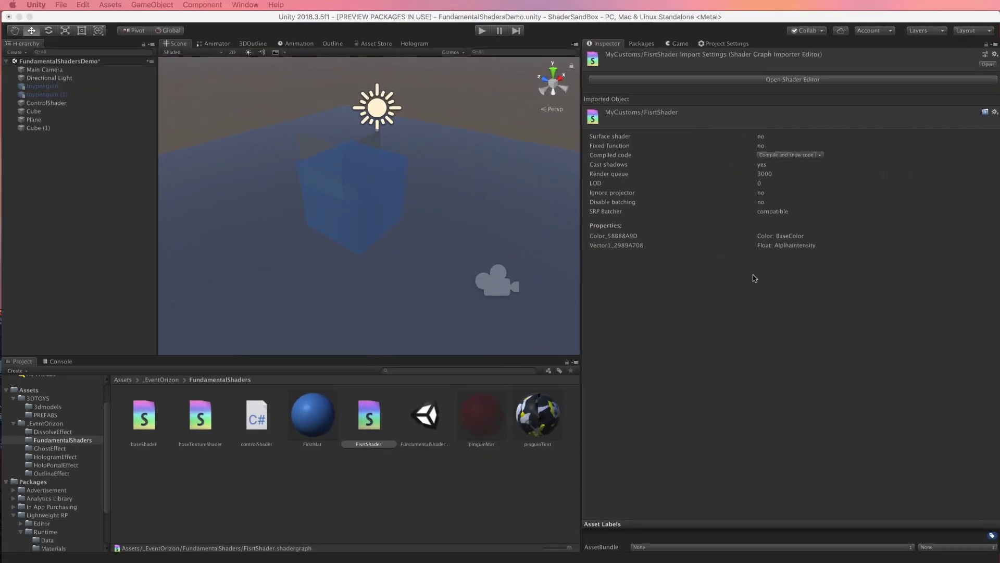
pyautogui.moveTo(298, 286); pyautogui.dragTo(336, 300, button='middle')
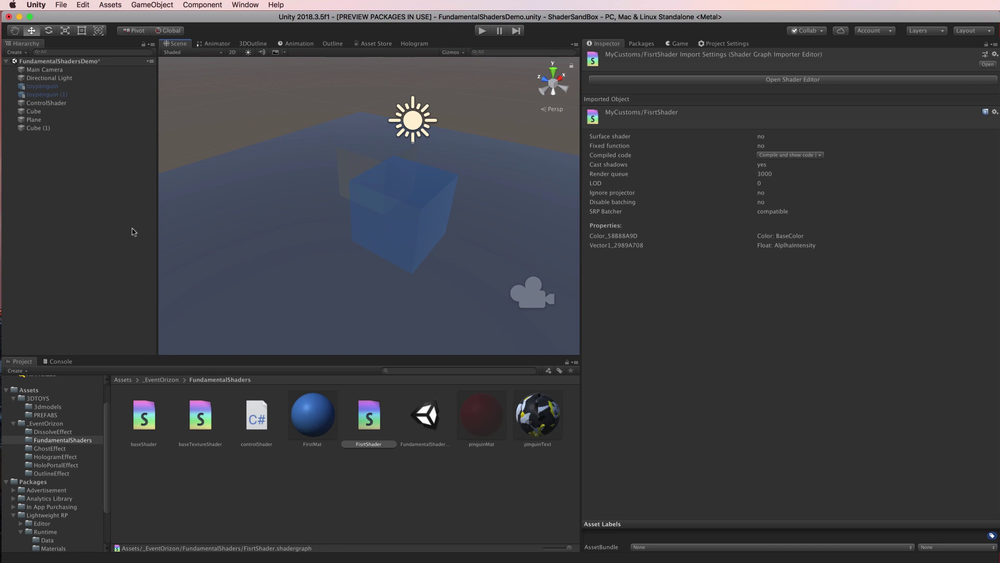
# Select Plane, Cube (1), Main Camera and Directional Light in the Hierarchy while panning around the translucent cube
pyautogui.click(65, 121)
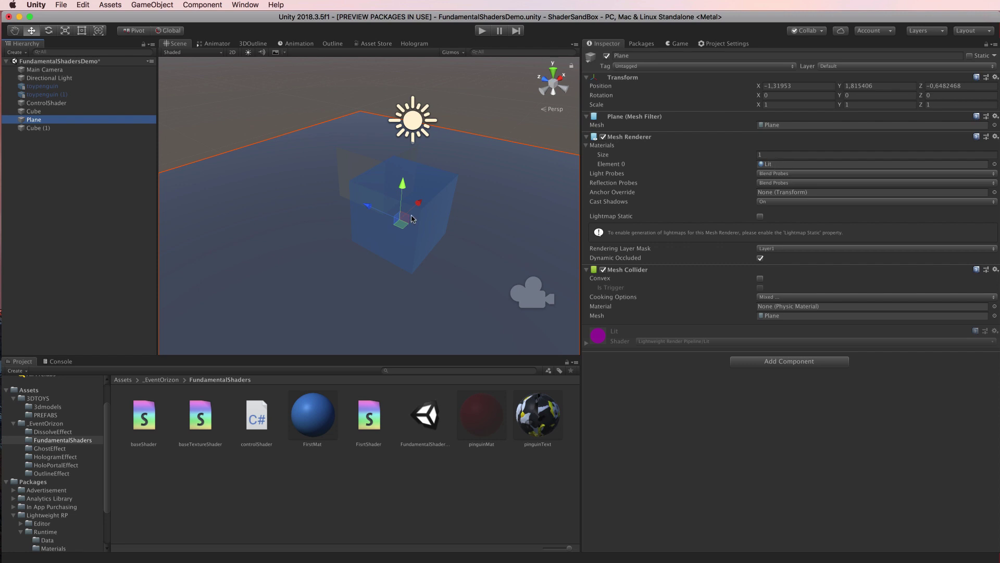
pyautogui.click(46, 129)
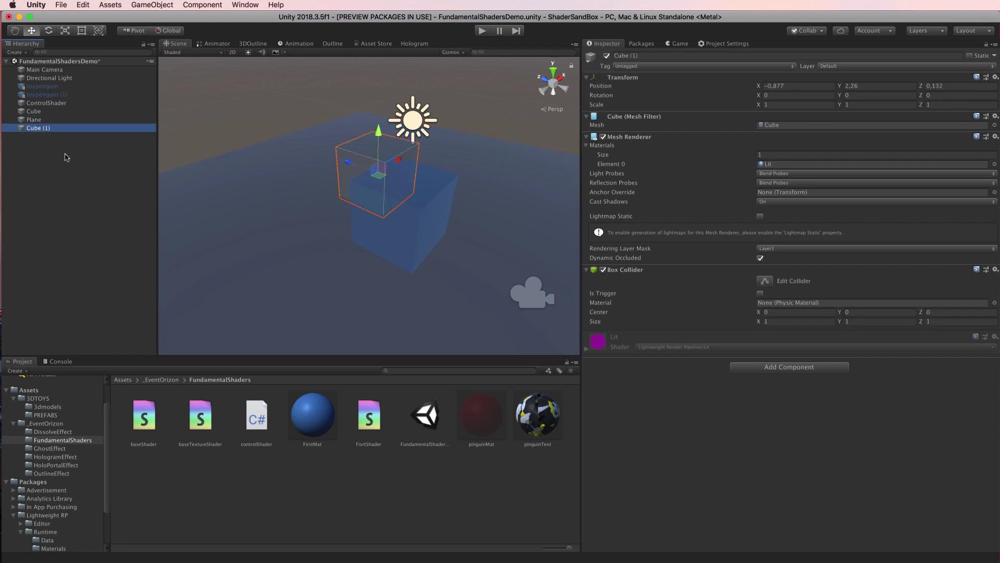
pyautogui.click(45, 120)
pyautogui.click(52, 70)
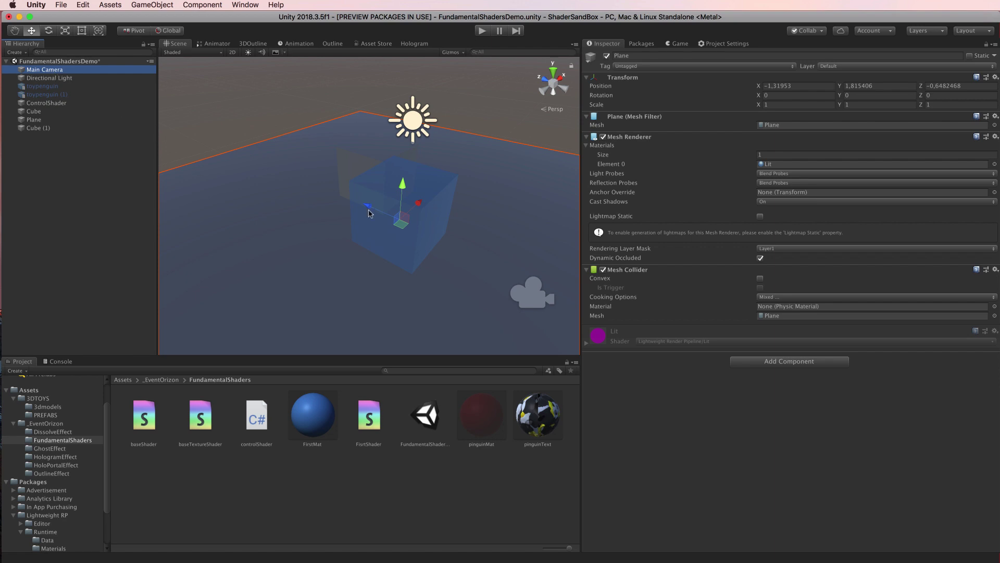
pyautogui.moveTo(371, 213)
pyautogui.mouseDown(button='middle')
pyautogui.moveTo(340, 235)
pyautogui.moveTo(378, 247)
pyautogui.mouseUp(button='middle')
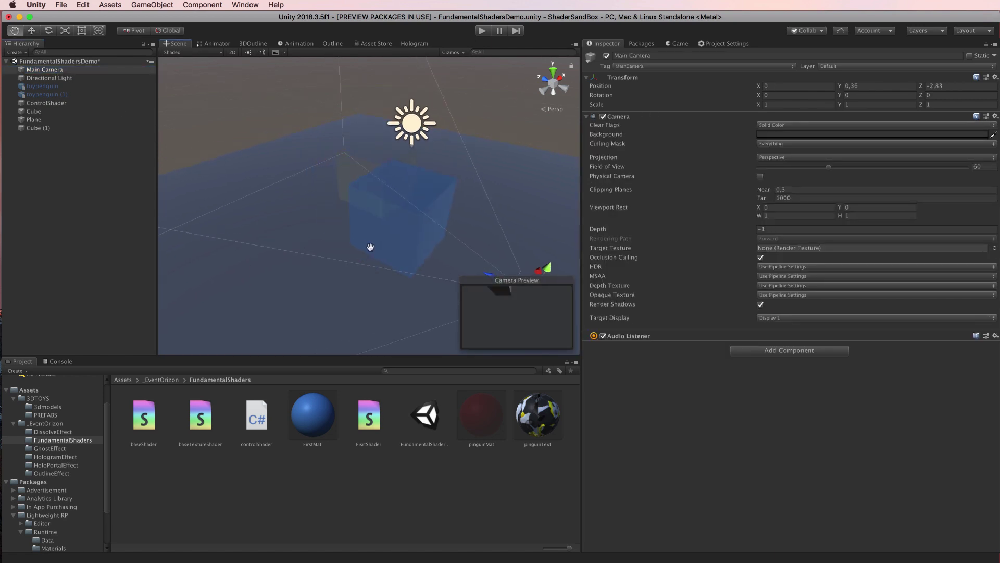
pyautogui.click(69, 79)
pyautogui.moveTo(367, 250)
pyautogui.mouseDown(button='middle')
pyautogui.moveTo(359, 177)
pyautogui.moveTo(395, 132)
pyautogui.moveTo(265, 158)
pyautogui.moveTo(339, 154)
pyautogui.moveTo(396, 190)
pyautogui.moveTo(320, 253)
pyautogui.moveTo(276, 217)
pyautogui.moveTo(327, 147)
pyautogui.moveTo(311, 186)
pyautogui.mouseUp(button='middle')
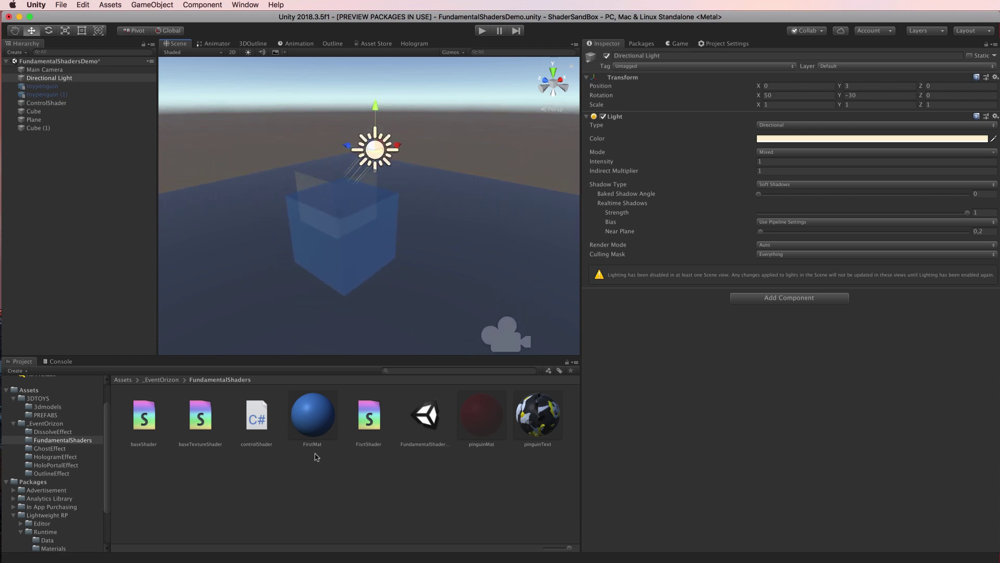
# Select the FirstMat material and drag its AlphaIntensity value in the Inspector to adjust it
pyautogui.click(314, 425)
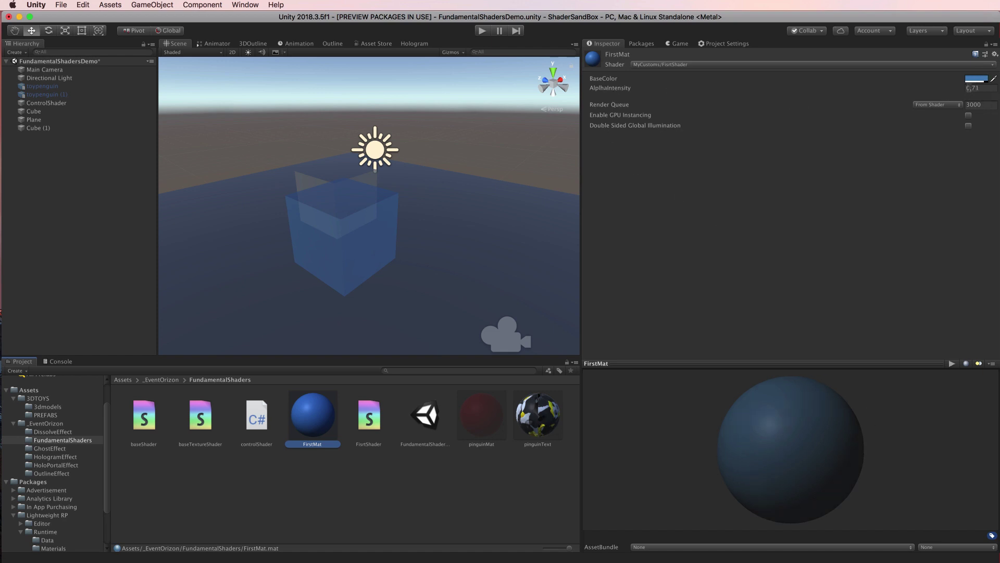
pyautogui.click(967, 89)
pyautogui.click(967, 89)
pyautogui.moveTo(964, 88)
pyautogui.mouseDown()
pyautogui.moveTo(998, 91)
pyautogui.moveTo(952, 91)
pyautogui.moveTo(979, 91)
pyautogui.moveTo(964, 88)
pyautogui.mouseUp()
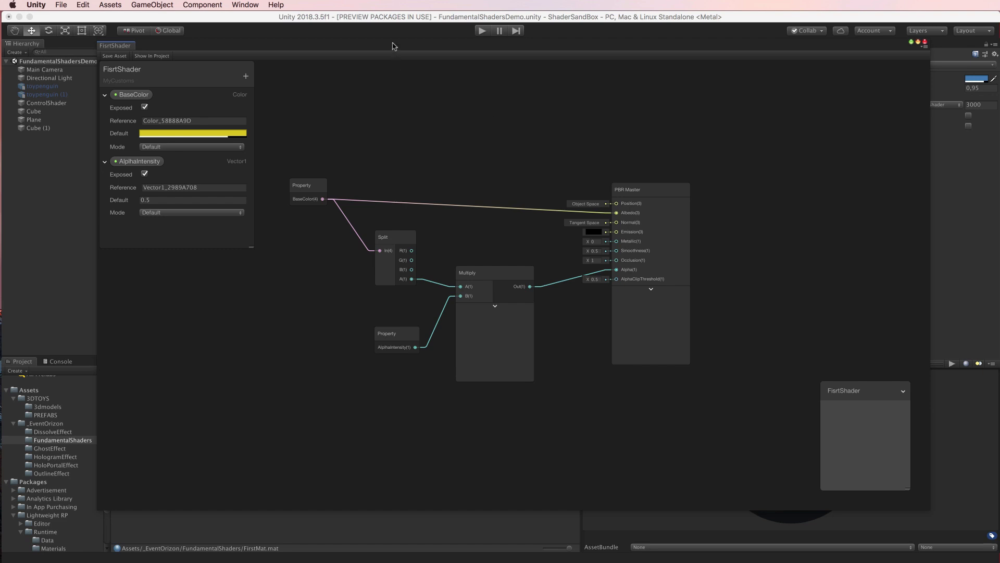
# Drag the FirstShader graph window down to reveal the translucent blue cube and FirstMat settings
pyautogui.moveTo(395, 48); pyautogui.dragTo(368, 278)
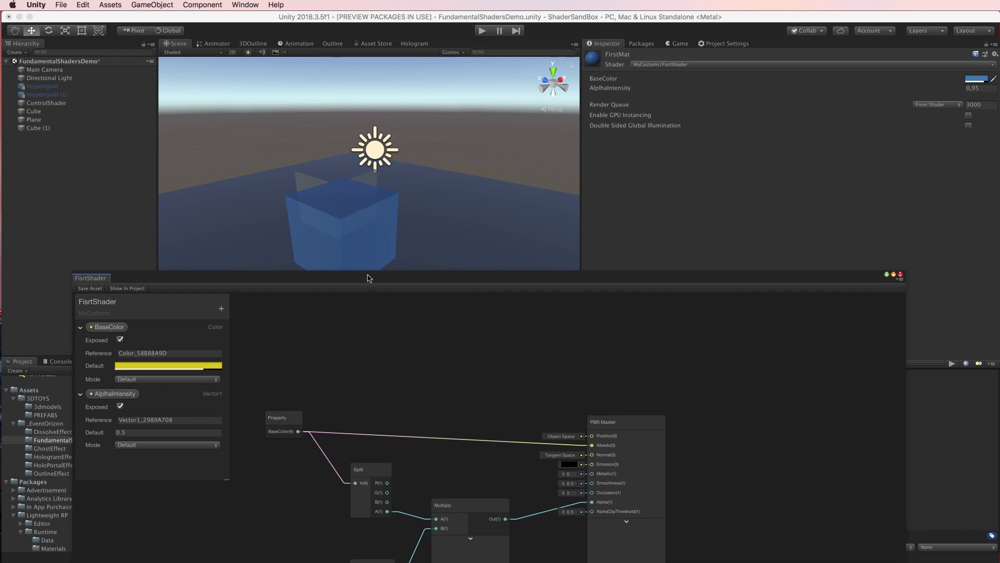